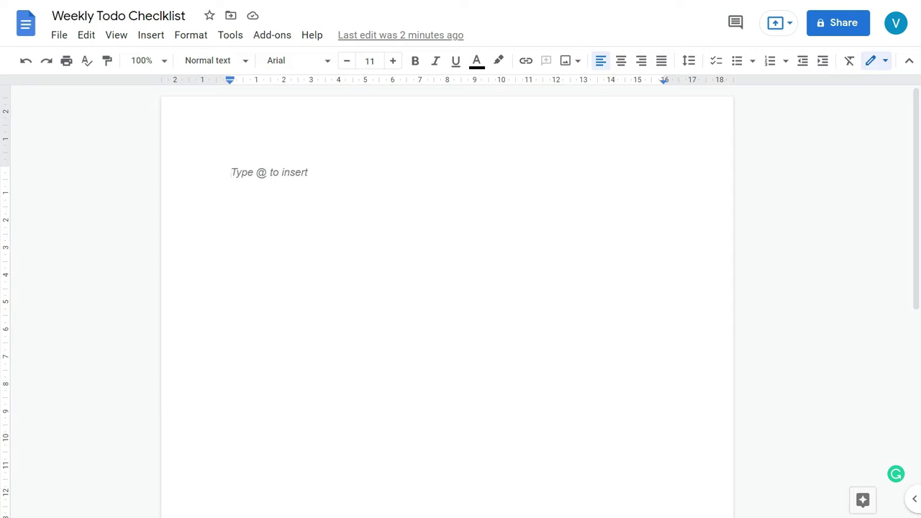
Step: Enter the title "WEEKLY CHECKLIST" centred at font size 14 on the first line
{"action": "left_click", "coordinate": [620, 60]}
{"action": "left_click", "coordinate": [392, 60]}
{"action": "left_click", "coordinate": [393, 60]}
{"action": "left_click", "coordinate": [392, 61]}
{"action": "type", "text": "WEEKLY CHECKLIST"}
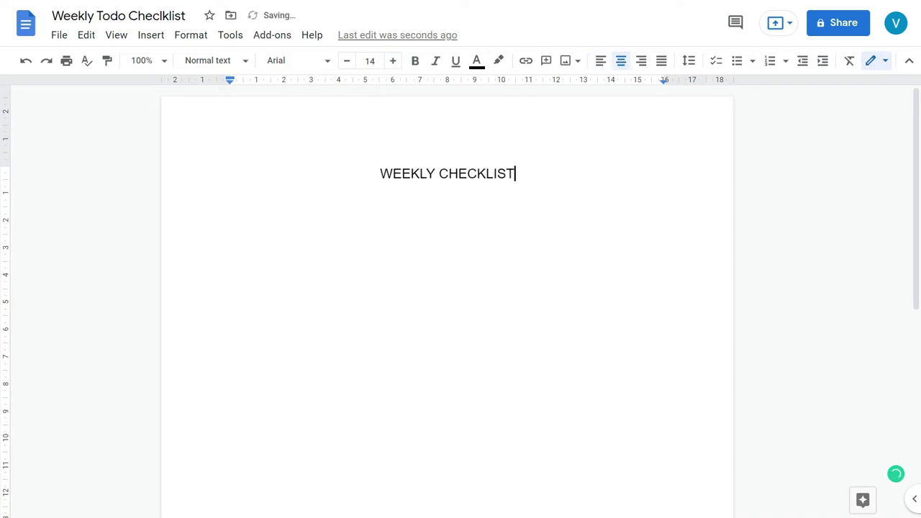
Step: Insert the word "TODO" before "CHECKLIST" in the title
{"action": "key", "text": "ctrl+Left"}
{"action": "type", "text": "TOSO"}
{"action": "key", "text": "BackSpace"}
{"action": "key", "text": "BackSpace"}
{"action": "type", "text": "DO"}
Step: Try the Courgette and Verdana fonts on the whole title
{"action": "key", "text": "ctrl+shift+Left"}
{"action": "key", "text": "ctrl+a"}
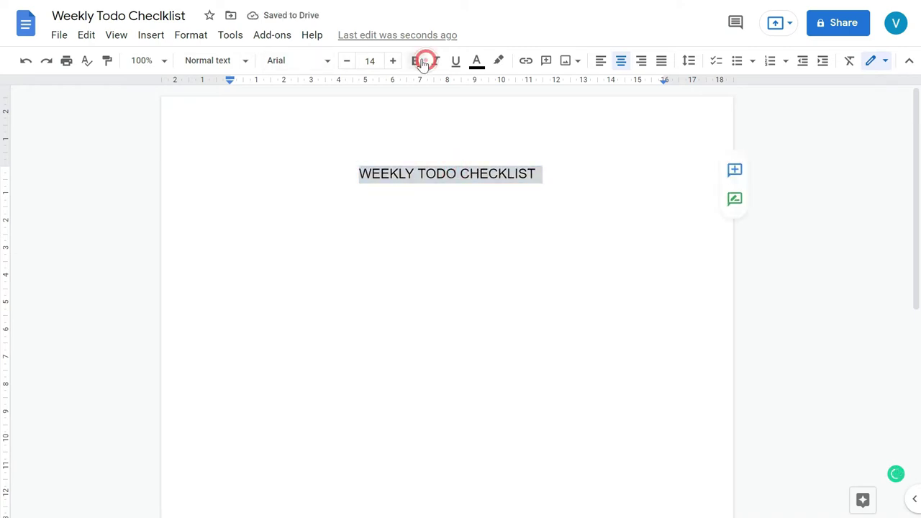
{"action": "left_click", "coordinate": [327, 61]}
{"action": "left_click", "coordinate": [310, 189]}
{"action": "left_click", "coordinate": [328, 60]}
{"action": "scroll", "coordinate": [324, 388], "scroll_direction": "down", "scroll_amount": 10}
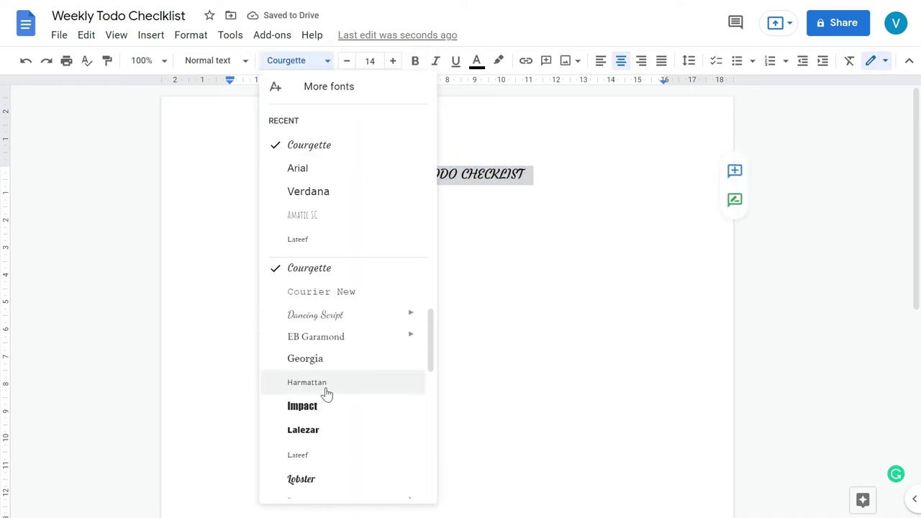
{"action": "left_click", "coordinate": [315, 464]}
Step: Make the title bold and set its font to Arial
{"action": "left_click", "coordinate": [415, 60]}
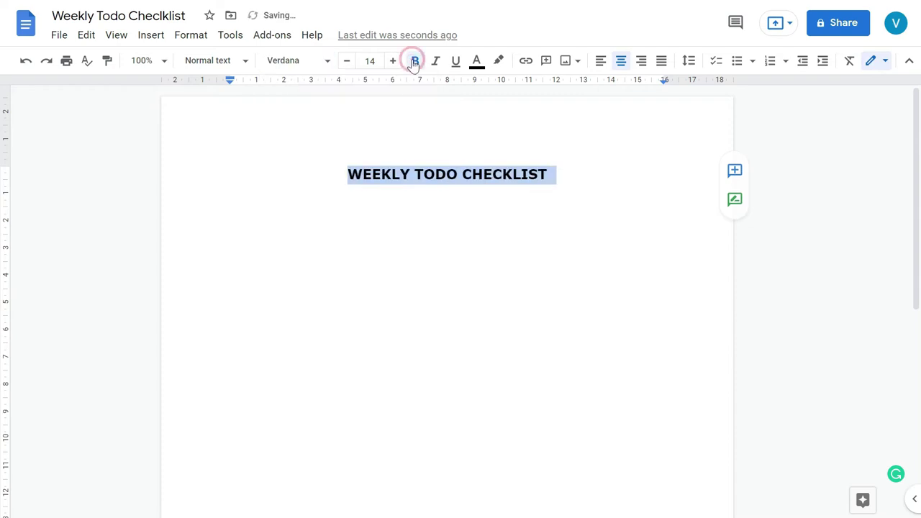
{"action": "left_click", "coordinate": [327, 61]}
{"action": "left_click", "coordinate": [300, 320]}
Step: Left-align the line below the title and insert a table with 9 columns and 20 rows there
{"action": "left_click", "coordinate": [447, 209]}
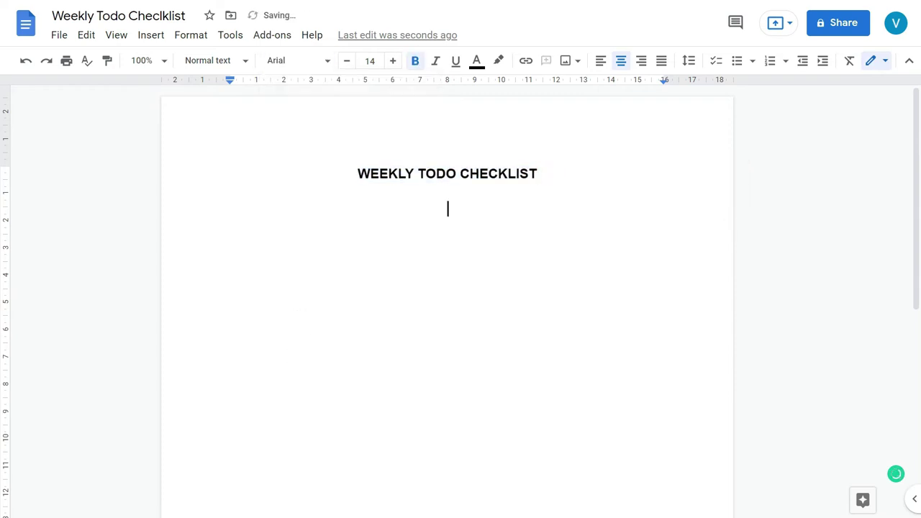
{"action": "key", "text": "ctrl+shift+l"}
{"action": "key", "text": "alt+i"}
{"action": "mouse_move", "coordinate": [169, 92]}
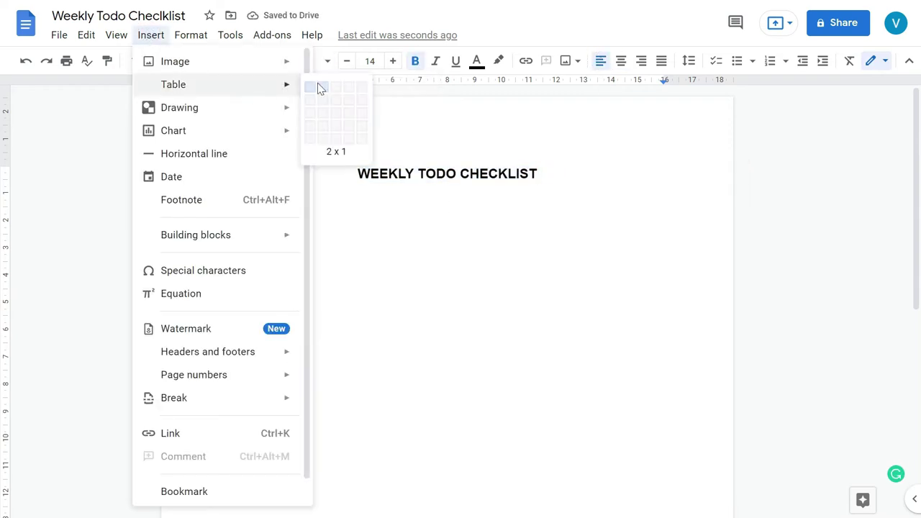
{"action": "left_click", "coordinate": [385, 90]}
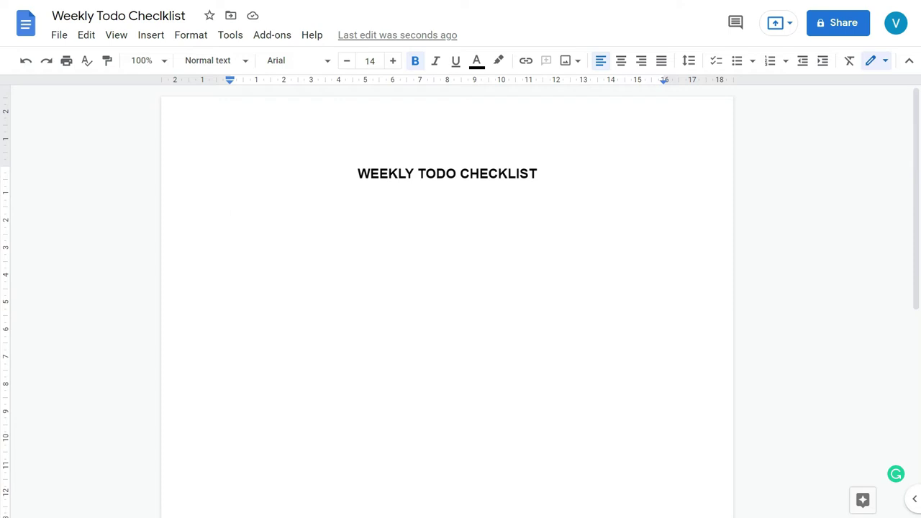
{"action": "left_click", "coordinate": [151, 35]}
{"action": "mouse_move", "coordinate": [199, 86]}
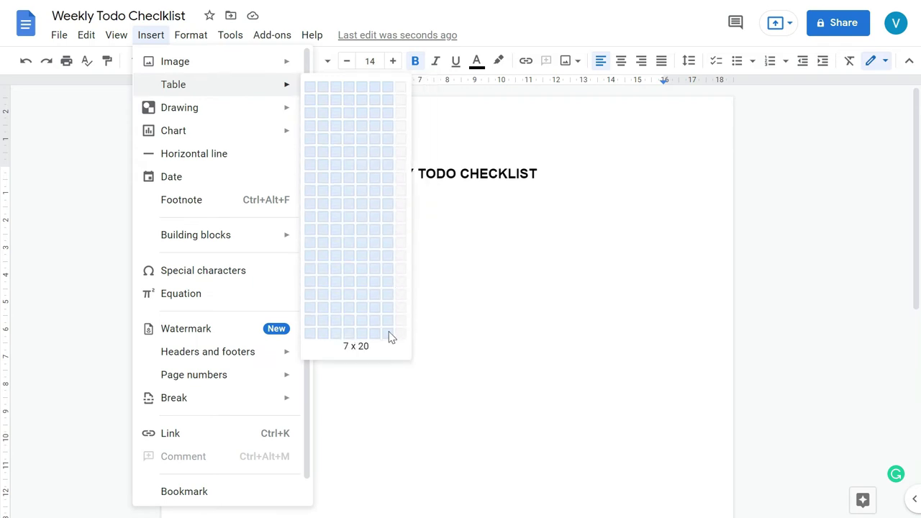
{"action": "left_click", "coordinate": [413, 331]}
Step: Enter "S No" as the header of the table's first column
{"action": "type", "text": "S"}
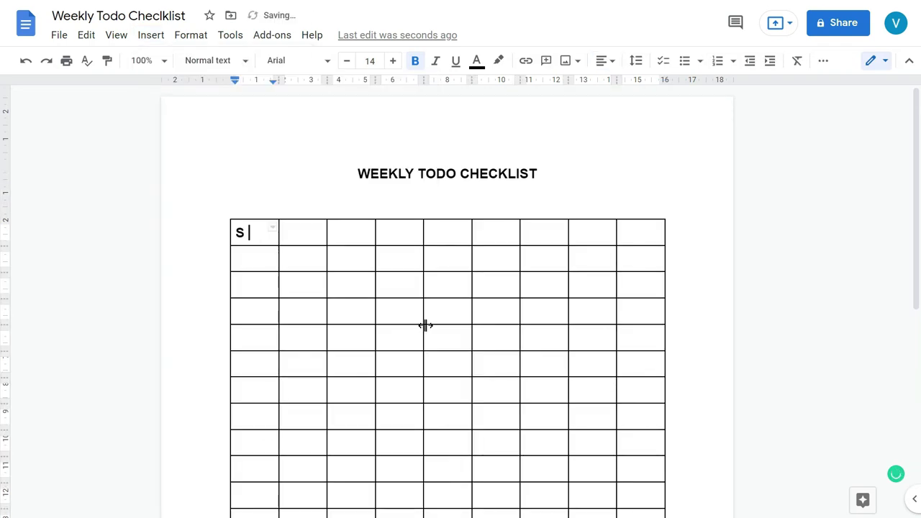
{"action": "type", "text": " No"}
{"action": "key", "text": "Tab"}
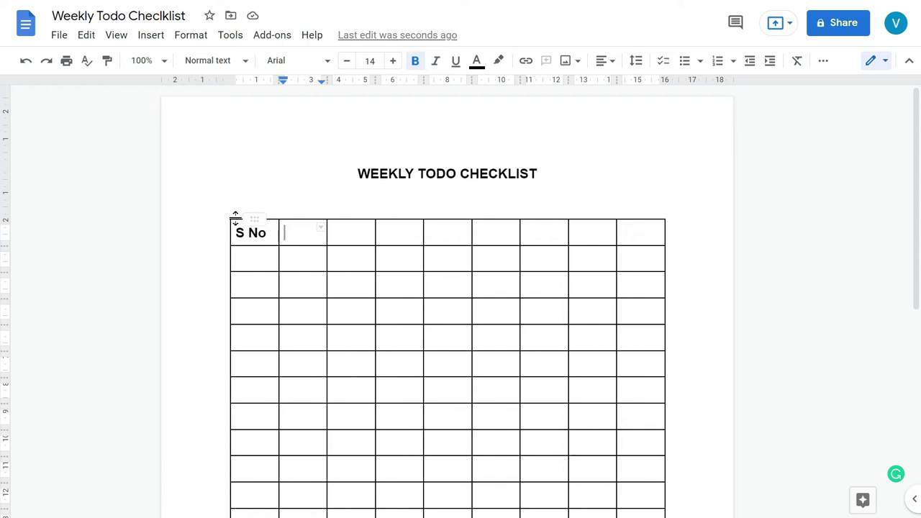
Step: Remove bold from all table cells and reduce their font size to 12
{"action": "left_click_drag", "start_coordinate": [234, 223], "coordinate": [640, 471]}
{"action": "left_click", "coordinate": [415, 62]}
{"action": "left_click", "coordinate": [349, 63]}
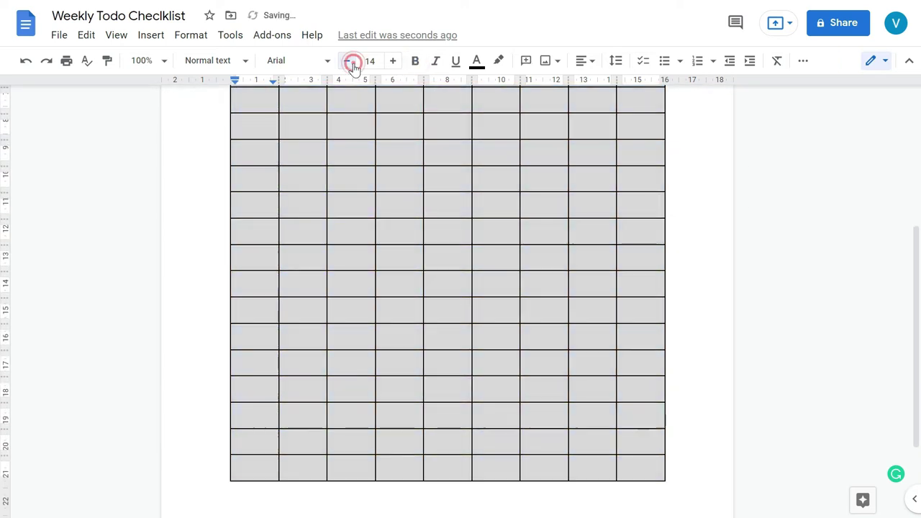
{"action": "left_click", "coordinate": [349, 62]}
Step: Enter the headers "To Do", "MON" and "TUE" in the table's second to fourth columns
{"action": "scroll", "coordinate": [448, 302], "scroll_direction": "up", "scroll_amount": 2}
{"action": "scroll", "coordinate": [447, 302], "scroll_direction": "up", "scroll_amount": 2}
{"action": "left_click", "coordinate": [302, 232]}
{"action": "type", "text": "To Do"}
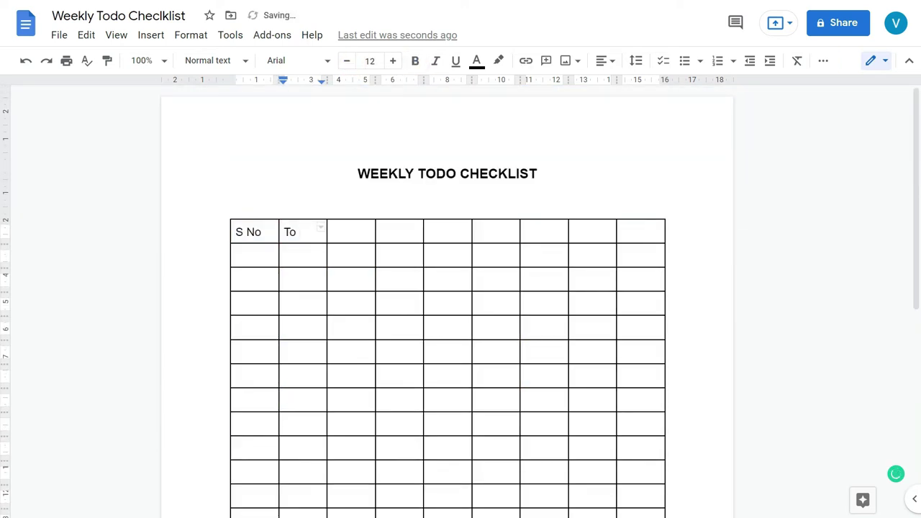
{"action": "key", "text": "Tab"}
{"action": "type", "text": "MON"}
{"action": "key", "text": "Tab"}
{"action": "type", "text": "TUE"}
{"action": "key", "text": "Tab"}
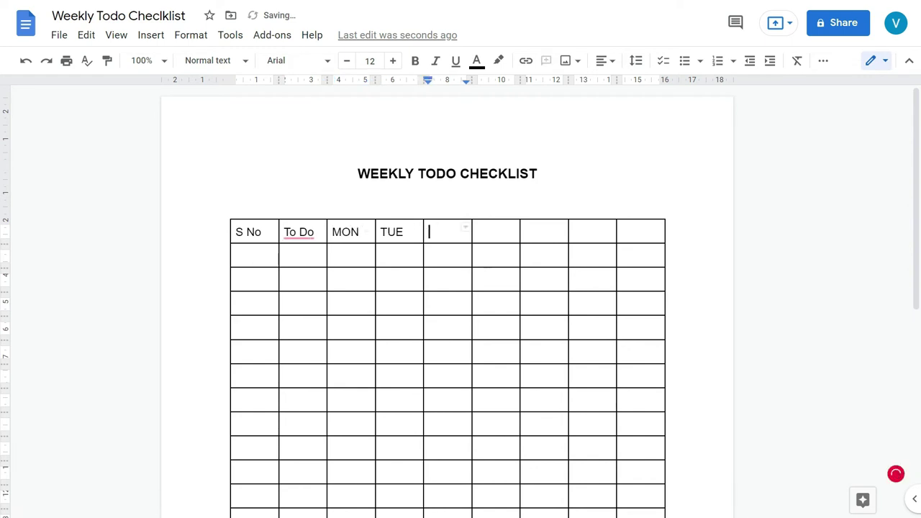
Step: Enter the remaining day headers "WED", "THU", "FRI", "SAT" and "SUN" in the table's header row
{"action": "type", "text": "WED"}
{"action": "key", "text": "Tab"}
{"action": "type", "text": "THY"}
{"action": "key", "text": "BackSpace"}
{"action": "type", "text": "U"}
{"action": "key", "text": "Tab"}
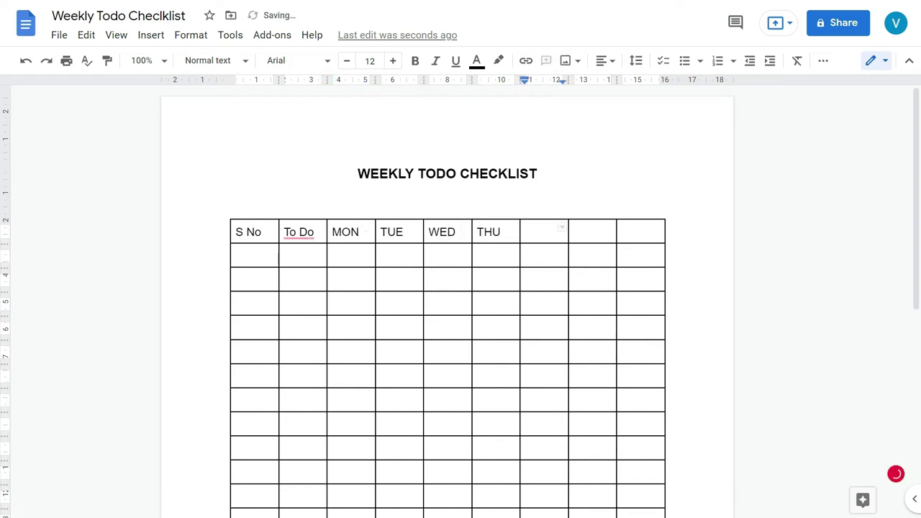
{"action": "type", "text": "FRI"}
{"action": "key", "text": "Tab"}
{"action": "type", "text": "SAT"}
{"action": "key", "text": "Tab"}
{"action": "type", "text": "SUN"}
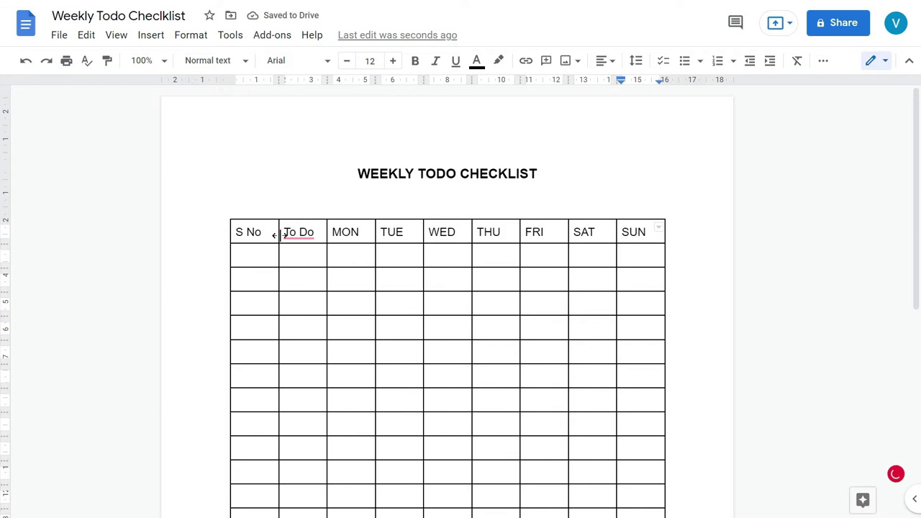
Step: Narrow the S No column slightly, then try widening the To Do column and undo that widening
{"action": "left_click_drag", "start_coordinate": [278, 231], "coordinate": [267, 232]}
{"action": "left_click_drag", "start_coordinate": [327, 247], "coordinate": [345, 247]}
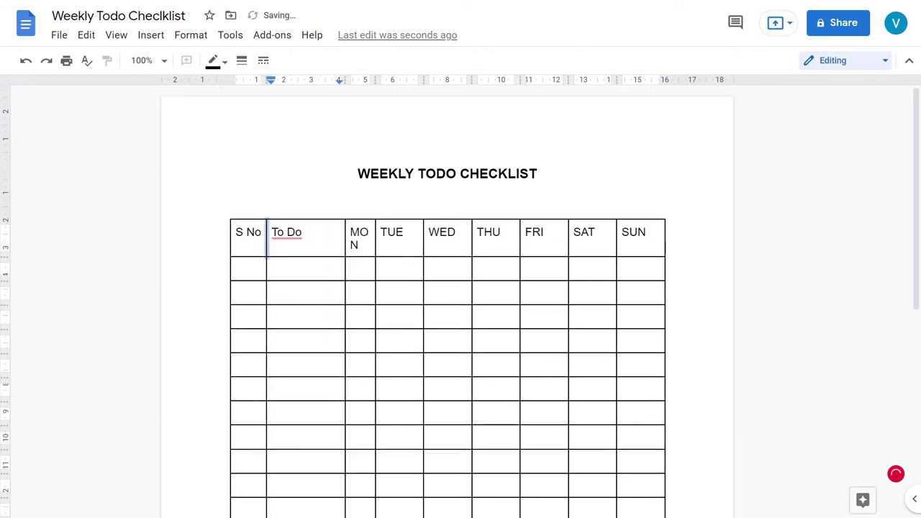
{"action": "key", "text": "ctrl+z"}
Step: Check the orientation, paper size and margins in the document's page setup
{"action": "left_click", "coordinate": [573, 175]}
{"action": "left_click", "coordinate": [59, 35]}
{"action": "left_click", "coordinate": [93, 467]}
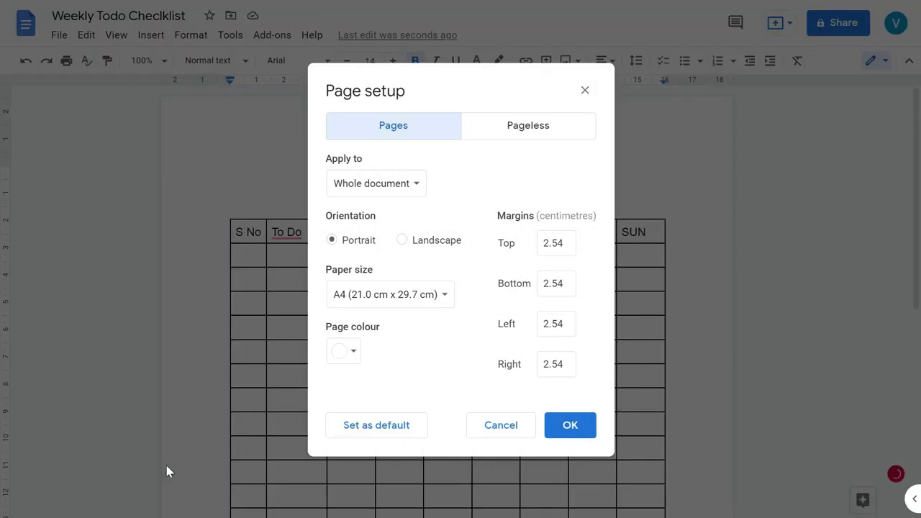
{"action": "left_click", "coordinate": [568, 425]}
Step: Correct the "To Do" header to "To-Do" and fill the header row's cells with light orange
{"action": "scroll", "coordinate": [766, 335], "scroll_direction": "down", "scroll_amount": 1}
{"action": "left_click", "coordinate": [295, 194]}
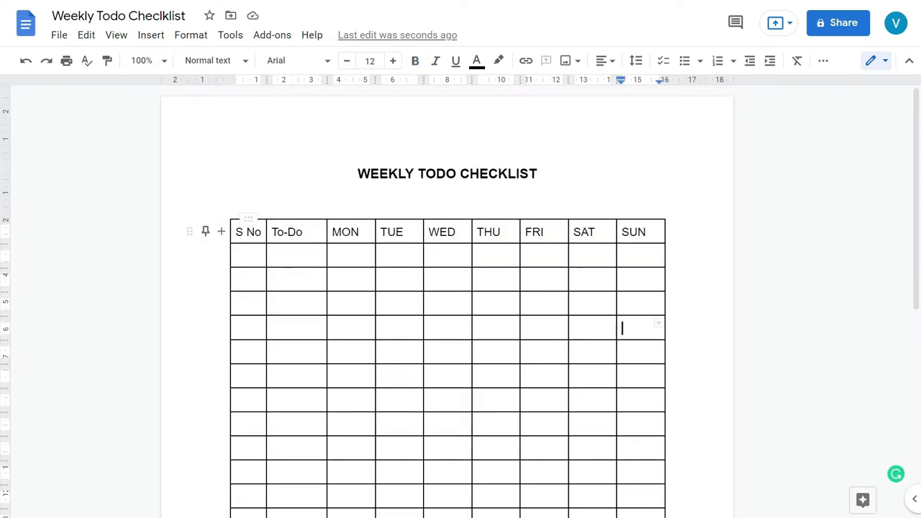
{"action": "left_click_drag", "start_coordinate": [248, 231], "coordinate": [640, 232]}
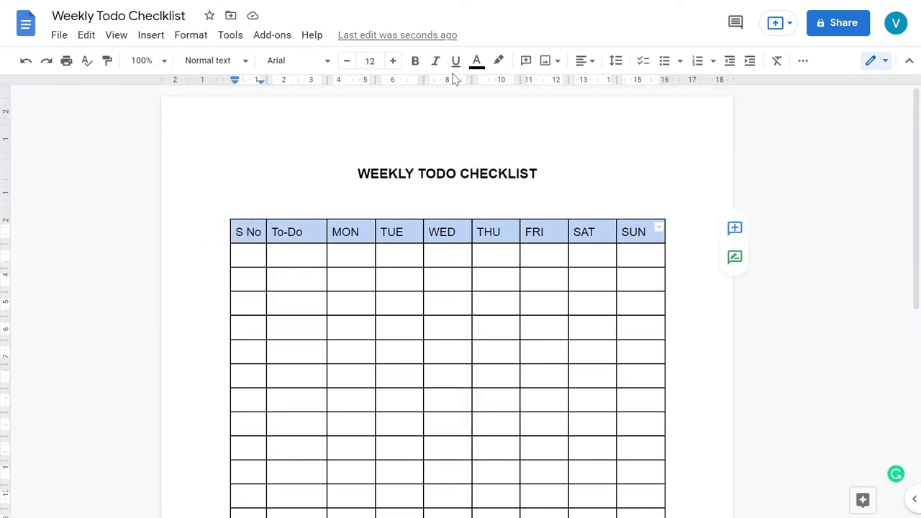
{"action": "left_click", "coordinate": [803, 61]}
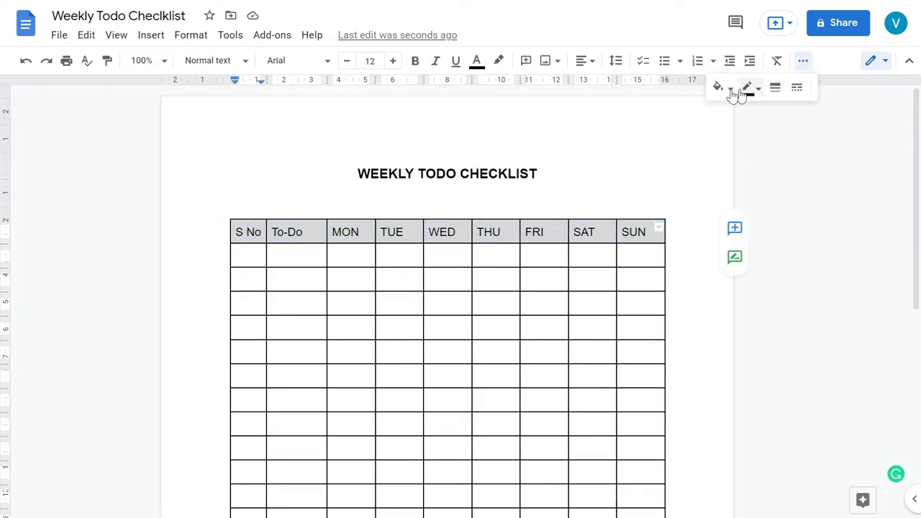
{"action": "left_click", "coordinate": [720, 87]}
{"action": "left_click", "coordinate": [757, 192]}
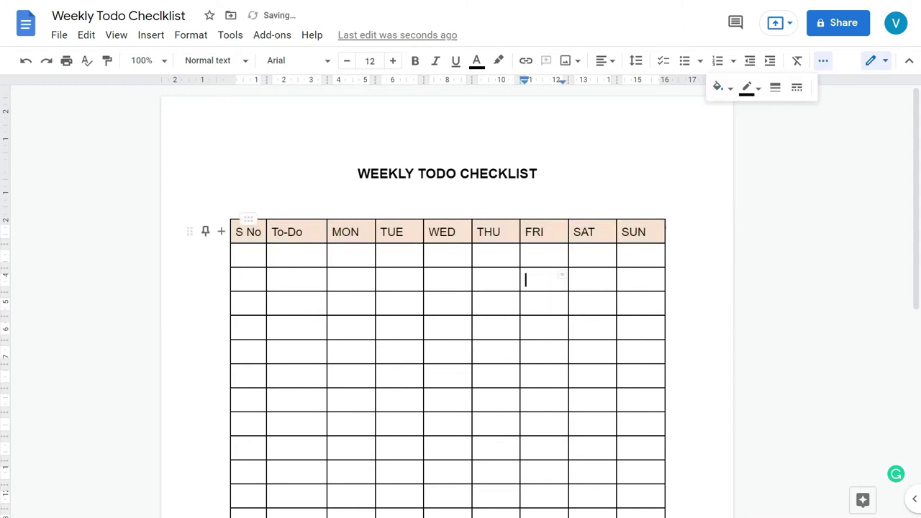
Step: Make the header row's text bold and widen the S No column slightly
{"action": "left_click", "coordinate": [416, 61]}
{"action": "left_click", "coordinate": [528, 388]}
{"action": "left_click_drag", "start_coordinate": [271, 245], "coordinate": [277, 243]}
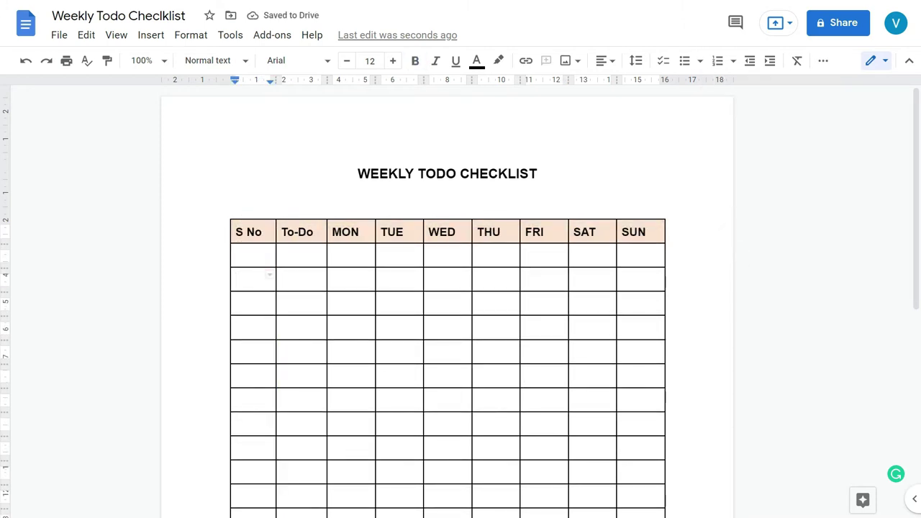
Step: Try bulleted and numbered list formats on the cells below the S No header
{"action": "scroll", "coordinate": [446, 302], "scroll_direction": "down", "scroll_amount": 1}
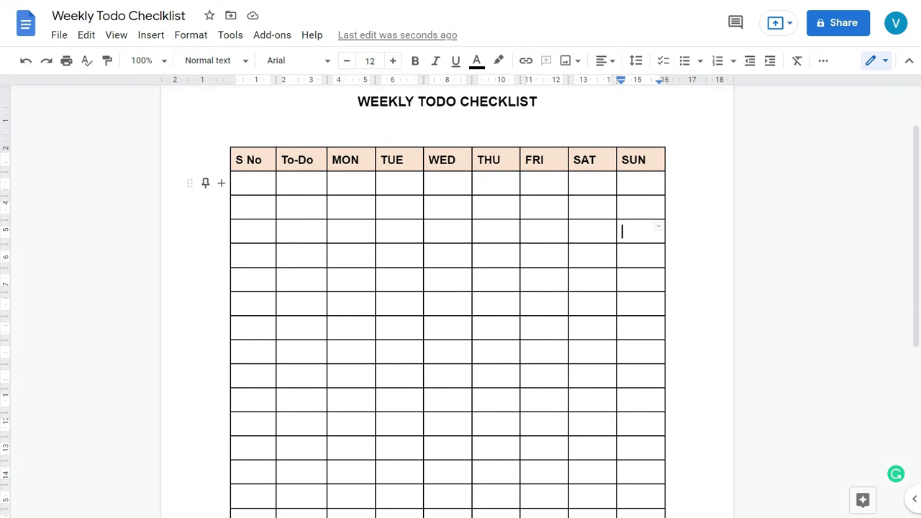
{"action": "left_click_drag", "start_coordinate": [252, 183], "coordinate": [253, 446]}
{"action": "scroll", "coordinate": [382, 302], "scroll_direction": "up", "scroll_amount": 3}
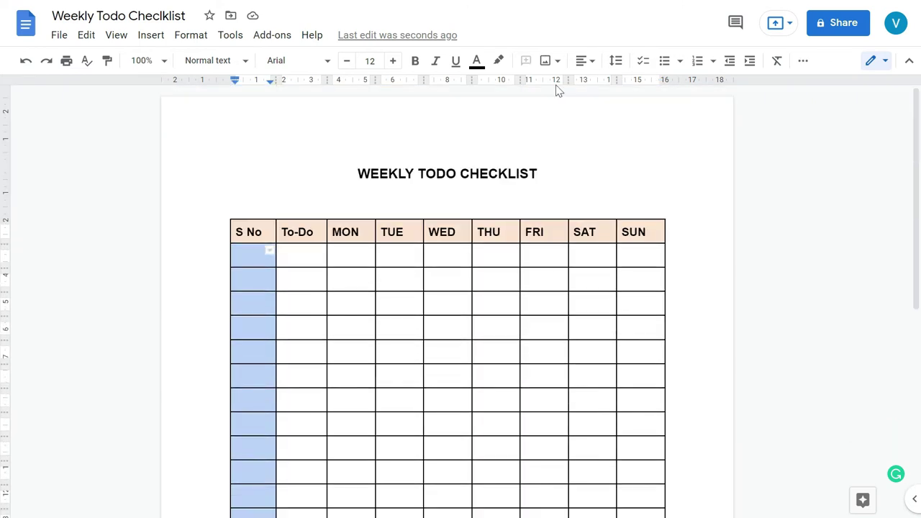
{"action": "left_click", "coordinate": [664, 61]}
{"action": "left_click", "coordinate": [697, 61]}
{"action": "left_click", "coordinate": [713, 61]}
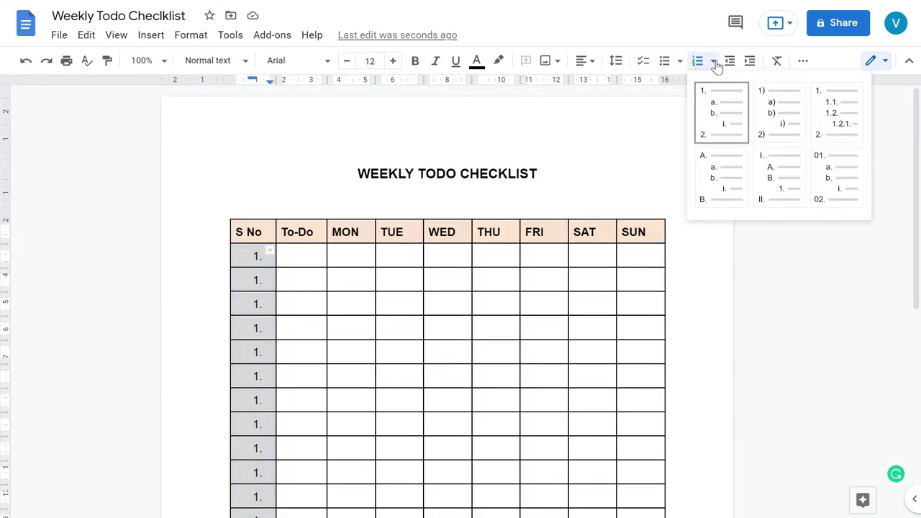
{"action": "left_click", "coordinate": [828, 116]}
{"action": "left_click", "coordinate": [679, 64]}
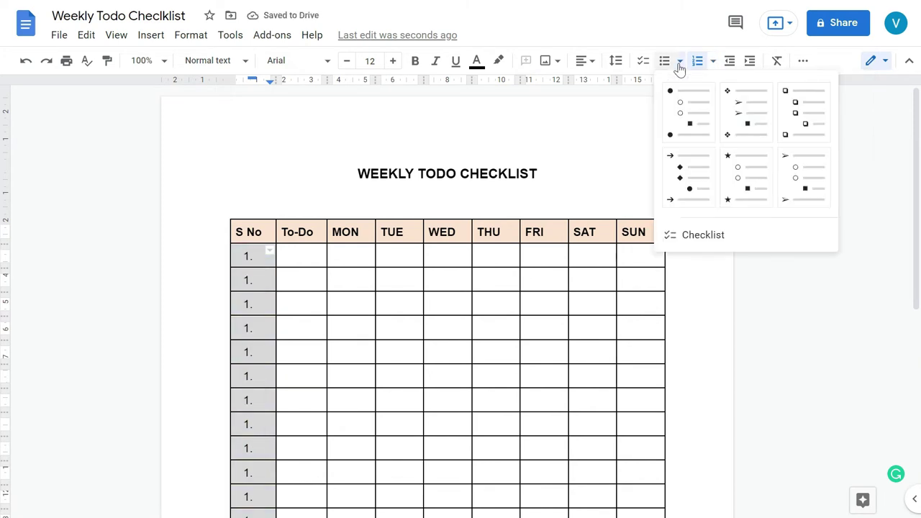
{"action": "left_click", "coordinate": [702, 63]}
{"action": "left_click", "coordinate": [709, 63]}
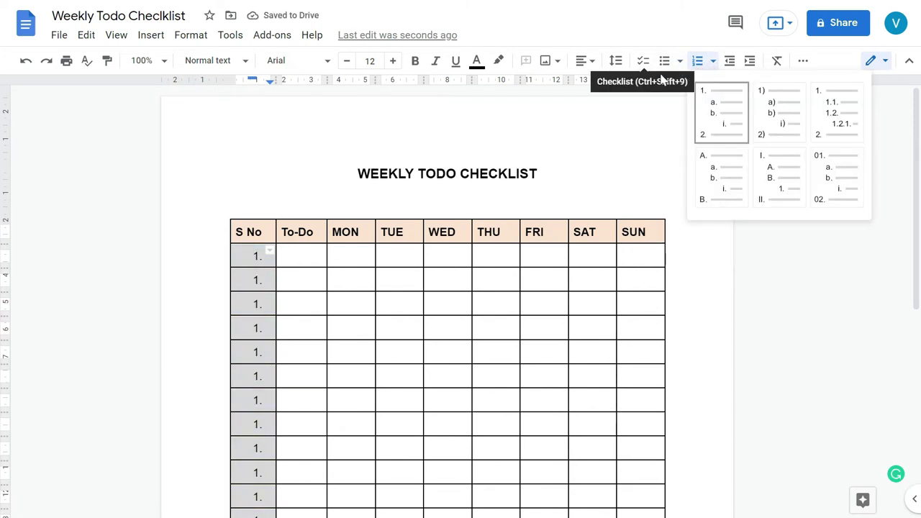
{"action": "left_click", "coordinate": [679, 64]}
{"action": "left_click", "coordinate": [664, 22]}
{"action": "left_click", "coordinate": [696, 62]}
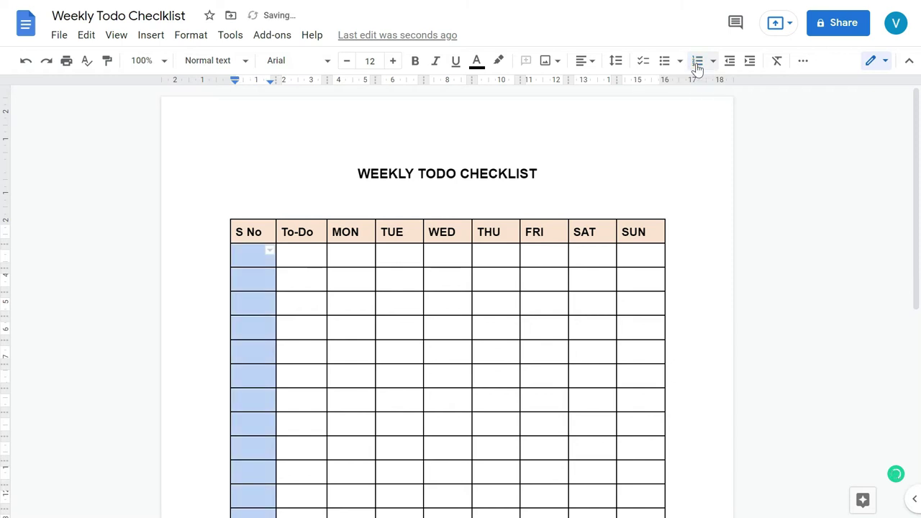
Step: Turn the cells below the S No header into a checklist and delete the "S No" header text
{"action": "left_click", "coordinate": [642, 61]}
{"action": "left_click", "coordinate": [263, 231]}
{"action": "key", "text": "BackSpace"}
{"action": "key", "text": "BackSpace"}
{"action": "key", "text": "BackSpace"}
{"action": "key", "text": "BackSpace"}
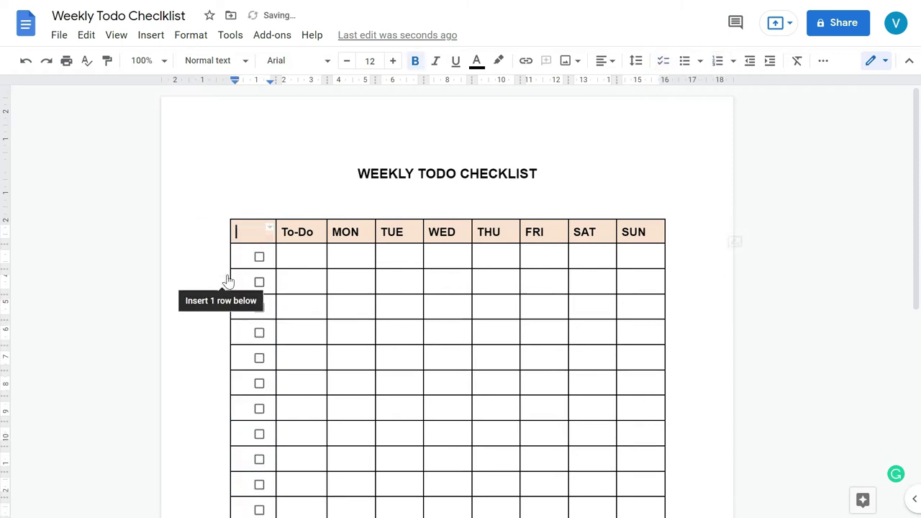
Step: Try to narrow the checkbox column and undo the attempt
{"action": "left_click_drag", "start_coordinate": [276, 245], "coordinate": [248, 514]}
{"action": "key", "text": "ctrl+z"}
Step: Reduce the left indent of all checkbox cells and narrow the first column around the checkboxes
{"action": "scroll", "coordinate": [248, 508], "scroll_direction": "down", "scroll_amount": 5}
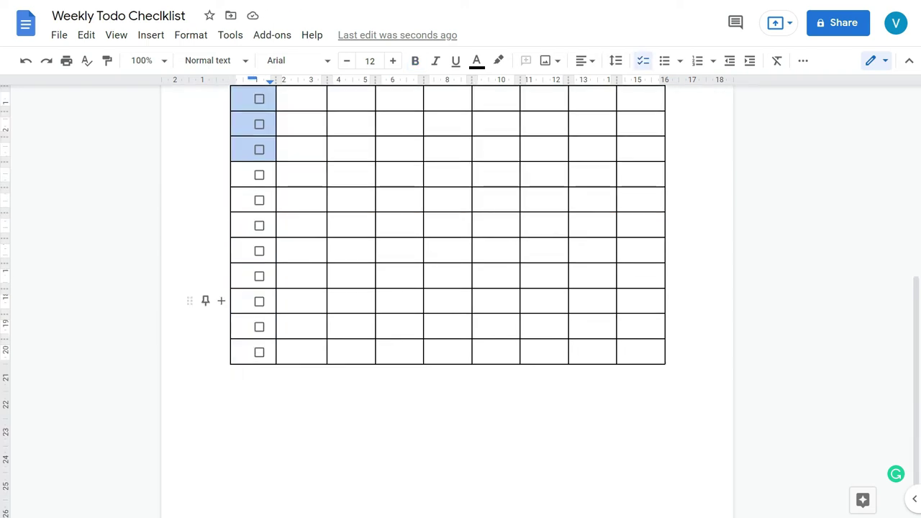
{"action": "left_click_drag", "start_coordinate": [248, 351], "coordinate": [251, 218]}
{"action": "left_click", "coordinate": [597, 63]}
{"action": "left_click", "coordinate": [546, 88]}
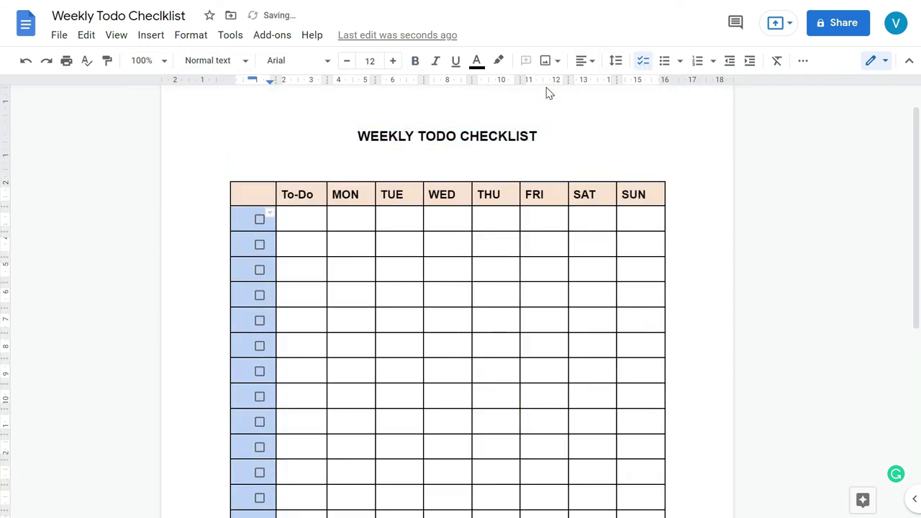
{"action": "left_click", "coordinate": [252, 82]}
{"action": "left_click_drag", "start_coordinate": [270, 82], "coordinate": [238, 80]}
{"action": "left_click", "coordinate": [247, 80]}
{"action": "left_click", "coordinate": [297, 270]}
{"action": "left_click_drag", "start_coordinate": [274, 208], "coordinate": [259, 207]}
Step: Remove the blank line between the title and the table
{"action": "left_click", "coordinate": [447, 153]}
{"action": "key", "text": "Delete"}
{"action": "scroll", "coordinate": [448, 296], "scroll_direction": "down", "scroll_amount": 4}
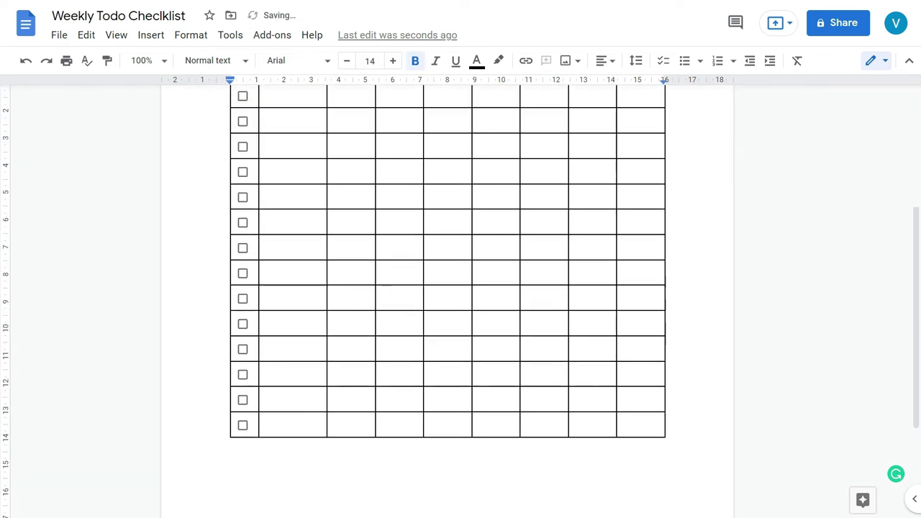
{"action": "scroll", "coordinate": [447, 296], "scroll_direction": "up", "scroll_amount": 5}
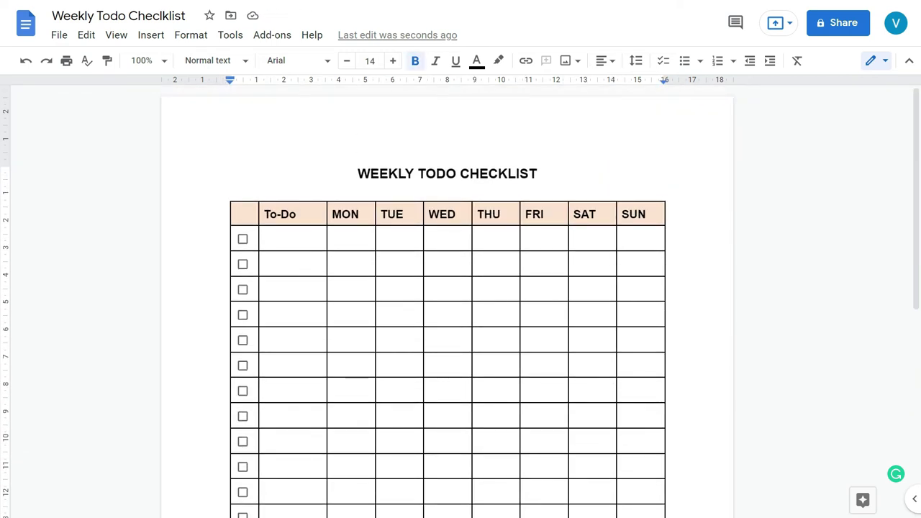
Step: Set the whole document to landscape orientation with top, bottom, left and right margins of 1 cm
{"action": "left_click", "coordinate": [464, 128]}
{"action": "left_click", "coordinate": [58, 36]}
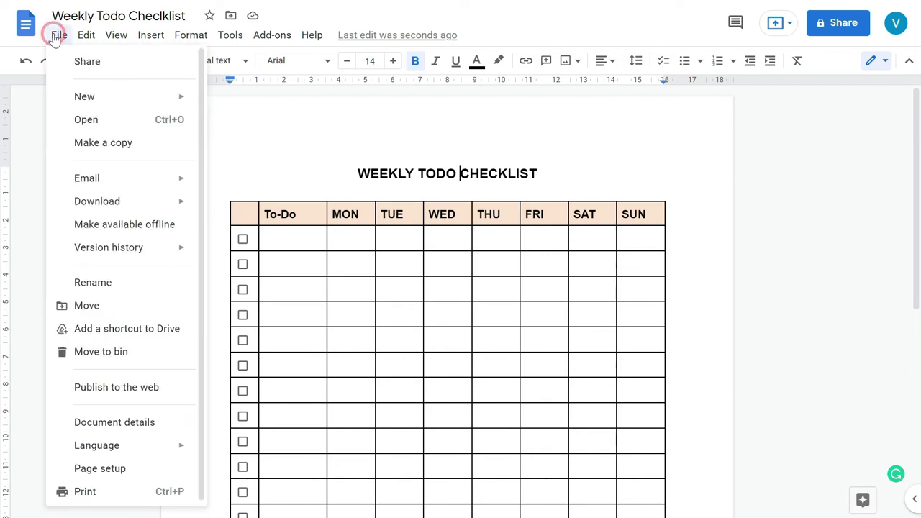
{"action": "left_click", "coordinate": [82, 468]}
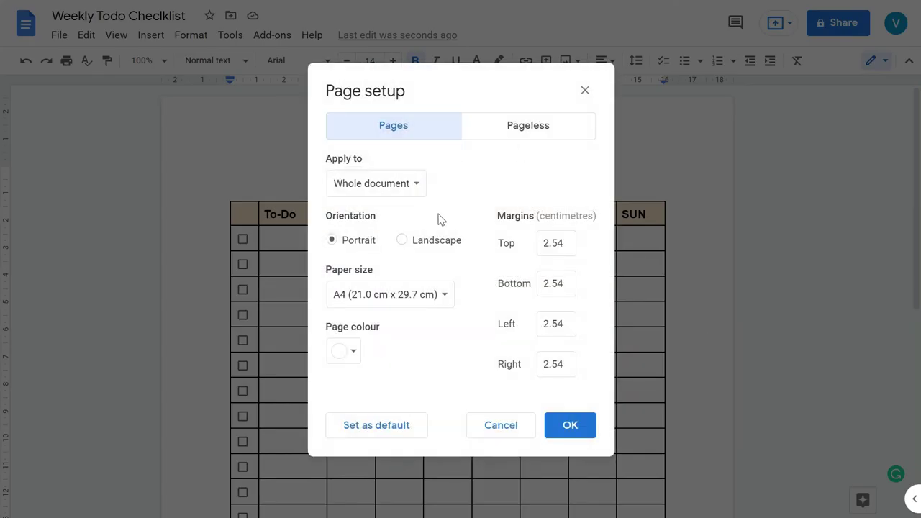
{"action": "double_click", "coordinate": [564, 242]}
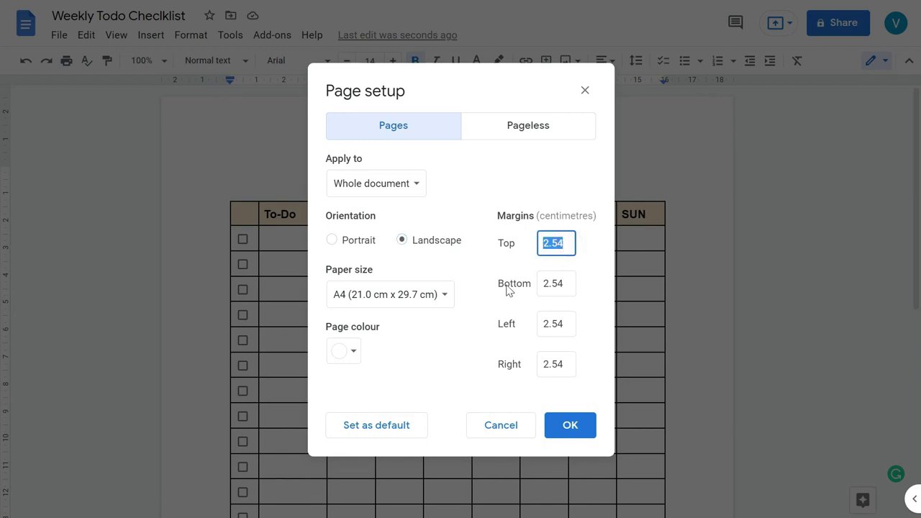
{"action": "key", "text": "Tab"}
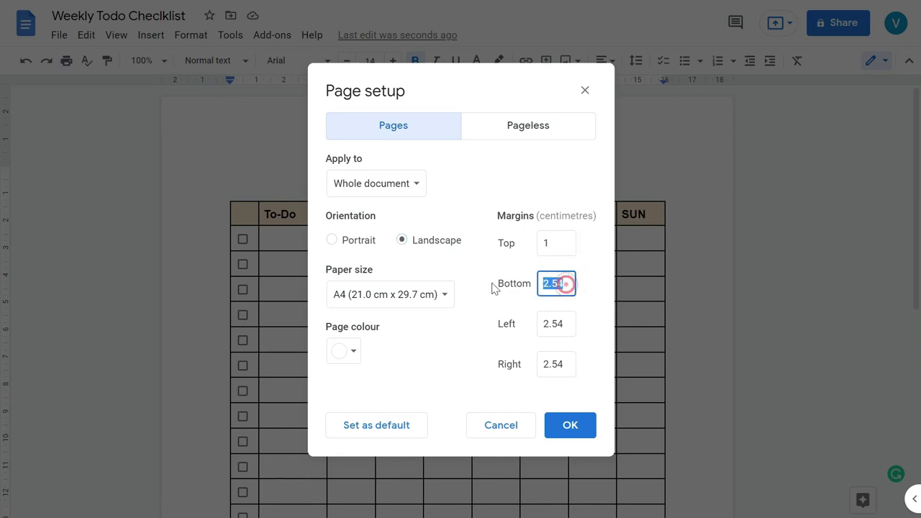
{"action": "type", "text": "1"}
{"action": "key", "text": "Tab"}
{"action": "key", "text": "Tab"}
{"action": "type", "text": "1"}
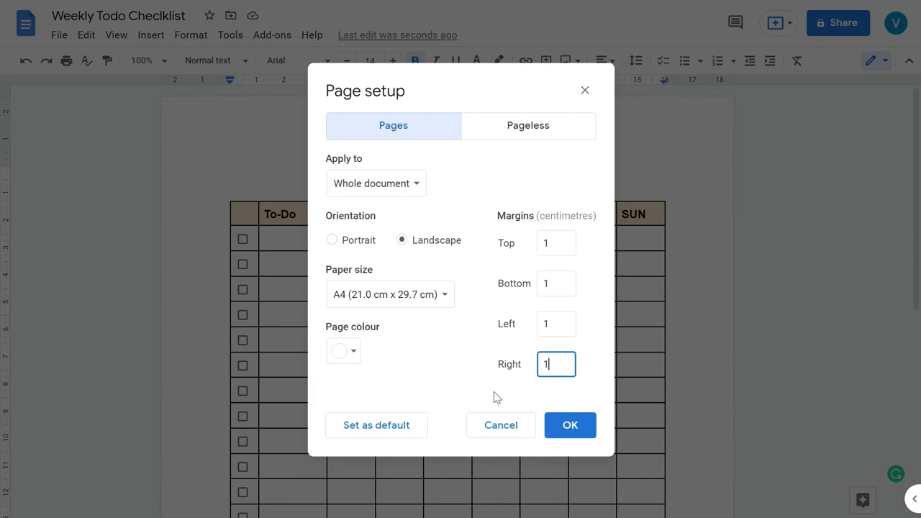
{"action": "left_click", "coordinate": [570, 426]}
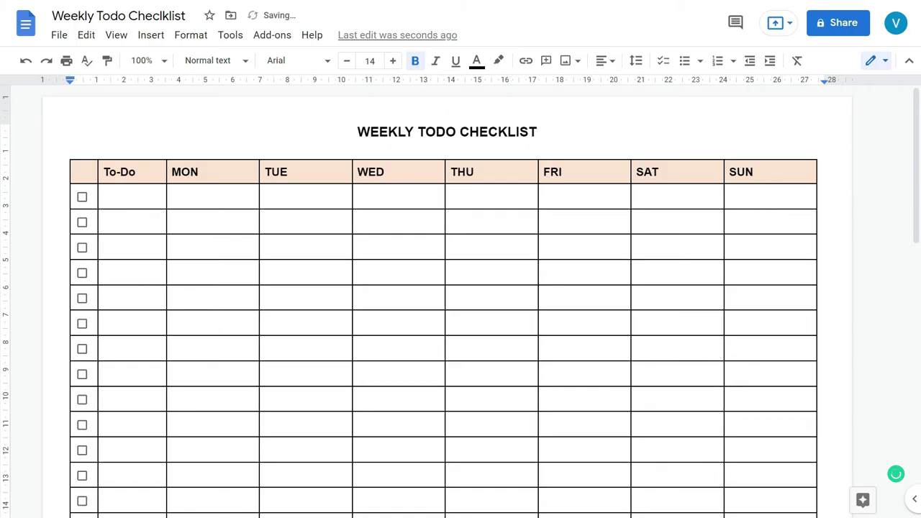
Step: Delete the last two table rows, including the one that spills onto the second page
{"action": "scroll", "coordinate": [538, 319], "scroll_direction": "down", "scroll_amount": 4}
{"action": "scroll", "coordinate": [538, 319], "scroll_direction": "down", "scroll_amount": 3}
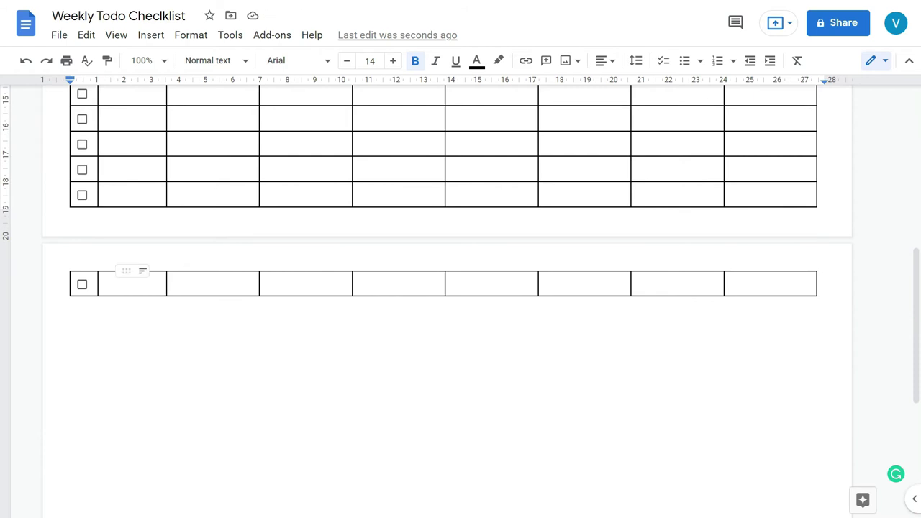
{"action": "left_click_drag", "start_coordinate": [137, 286], "coordinate": [799, 284]}
{"action": "scroll", "coordinate": [538, 319], "scroll_direction": "up", "scroll_amount": 5}
{"action": "scroll", "coordinate": [538, 319], "scroll_direction": "down", "scroll_amount": 5}
{"action": "left_click", "coordinate": [538, 345]}
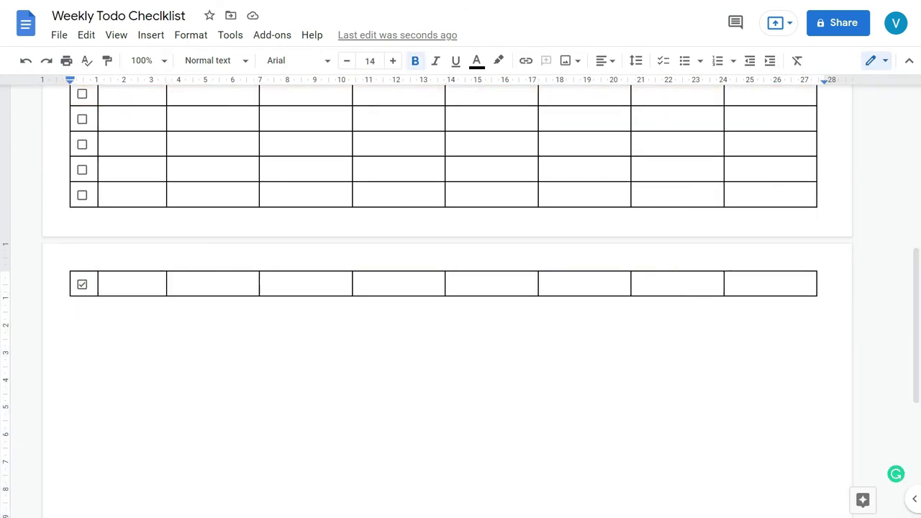
{"action": "left_click_drag", "start_coordinate": [137, 195], "coordinate": [790, 283]}
{"action": "right_click", "coordinate": [754, 194]}
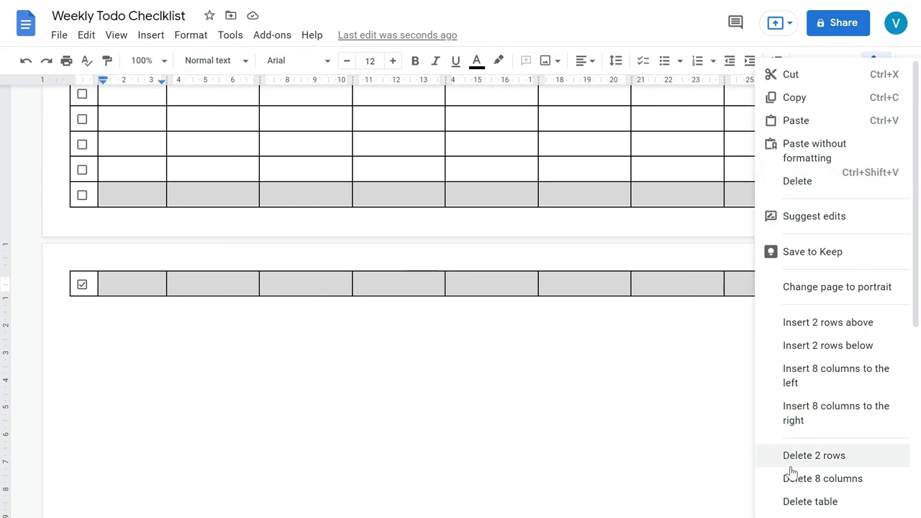
{"action": "left_click", "coordinate": [813, 455]}
{"action": "scroll", "coordinate": [633, 461], "scroll_direction": "up", "scroll_amount": 3}
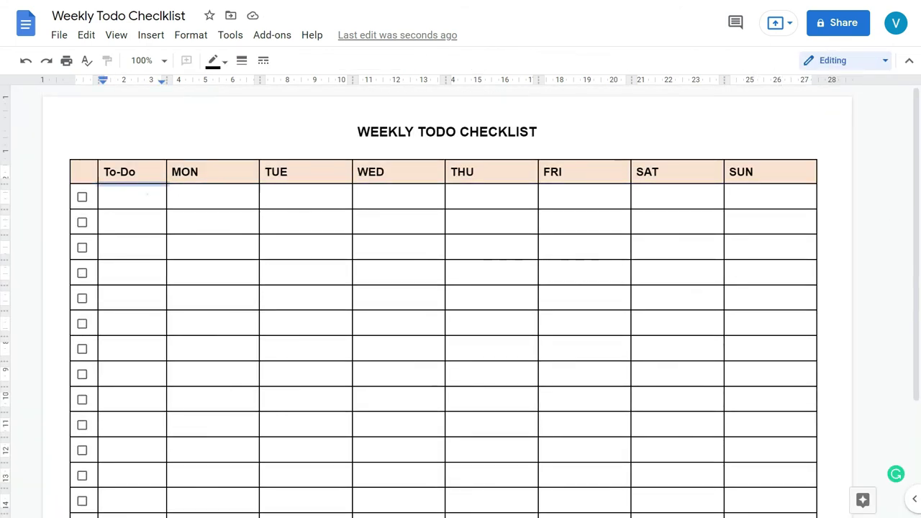
Step: Narrow the MON to SUN columns to fit their headers and give the freed width to the To-Do column
{"action": "left_click", "coordinate": [160, 191]}
{"action": "left_click_drag", "start_coordinate": [168, 222], "coordinate": [218, 222]}
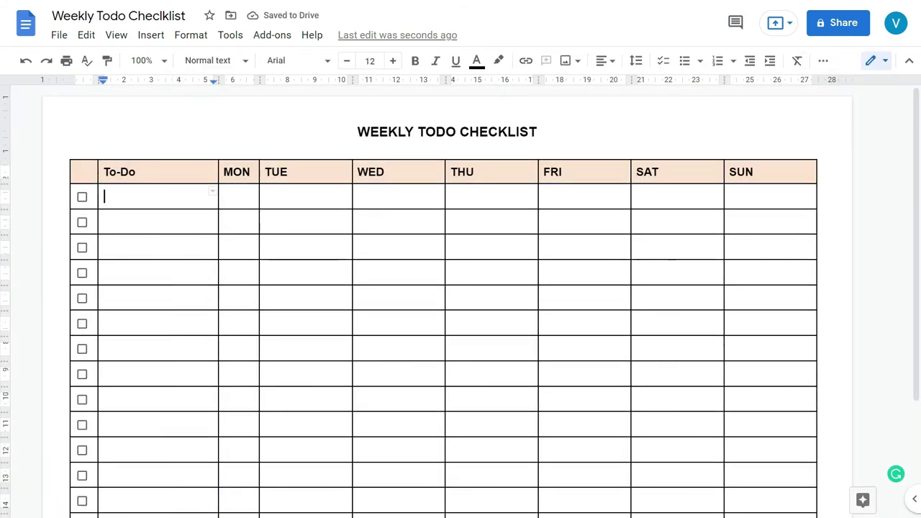
{"action": "left_click_drag", "start_coordinate": [724, 197], "coordinate": [782, 197]}
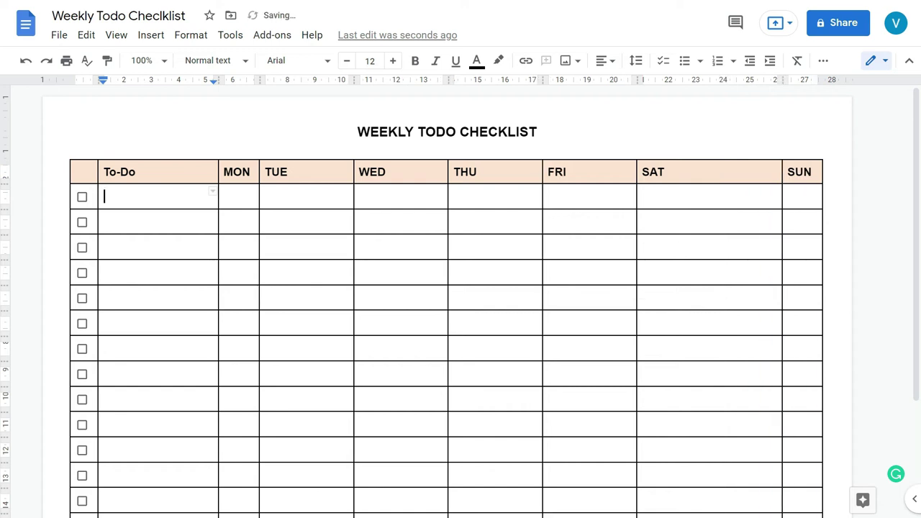
{"action": "left_click_drag", "start_coordinate": [637, 196], "coordinate": [746, 197]}
{"action": "left_click_drag", "start_coordinate": [543, 197], "coordinate": [708, 197]}
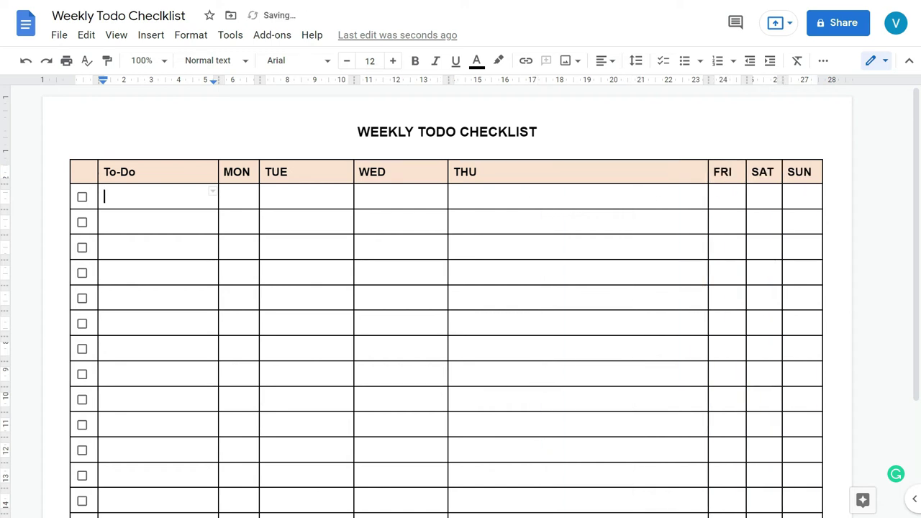
{"action": "left_click_drag", "start_coordinate": [448, 194], "coordinate": [672, 194]}
{"action": "left_click_drag", "start_coordinate": [354, 197], "coordinate": [627, 198]}
{"action": "left_click_drag", "start_coordinate": [259, 199], "coordinate": [586, 199]}
{"action": "left_click_drag", "start_coordinate": [218, 202], "coordinate": [546, 210]}
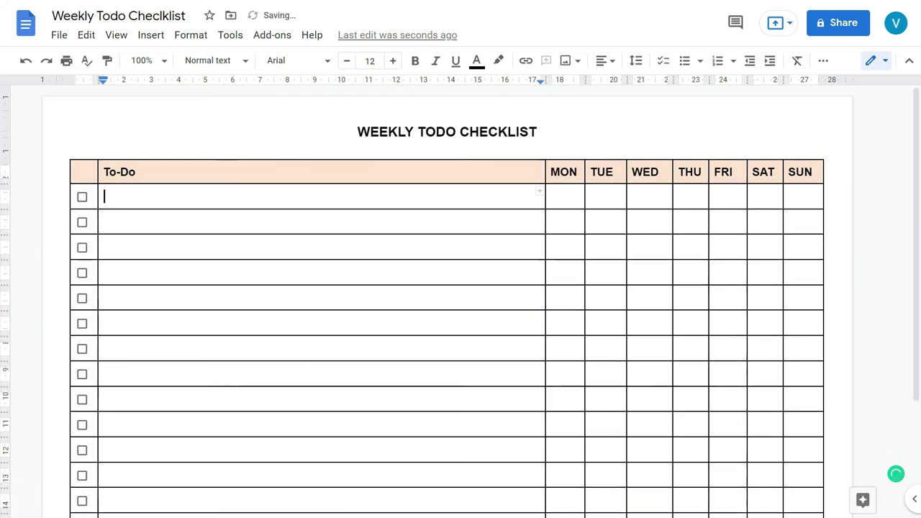
Step: Distribute the seven weekday columns evenly over all table rows
{"action": "scroll", "coordinate": [545, 288], "scroll_direction": "down", "scroll_amount": 5}
{"action": "left_click", "coordinate": [800, 445]}
{"action": "left_click_drag", "start_coordinate": [789, 445], "coordinate": [561, 180]}
{"action": "right_click", "coordinate": [561, 180]}
{"action": "scroll", "coordinate": [648, 304], "scroll_direction": "down", "scroll_amount": 3}
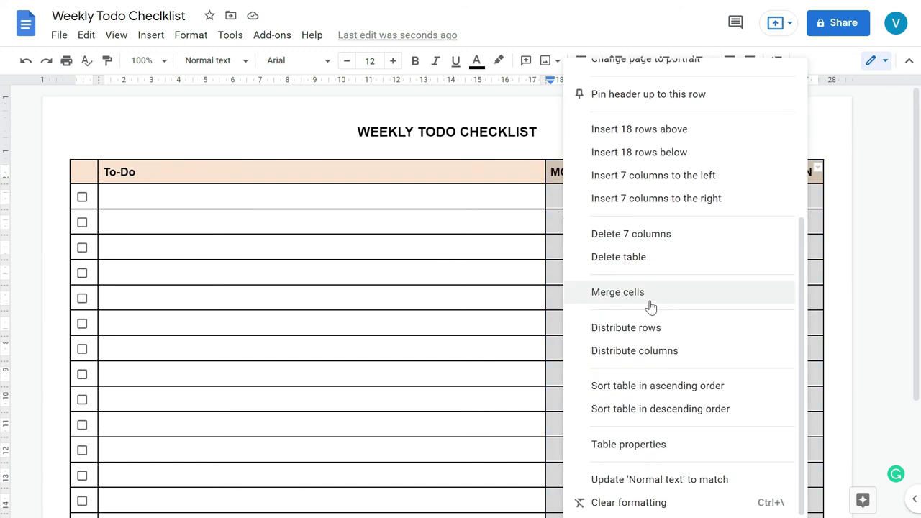
{"action": "left_click", "coordinate": [650, 351]}
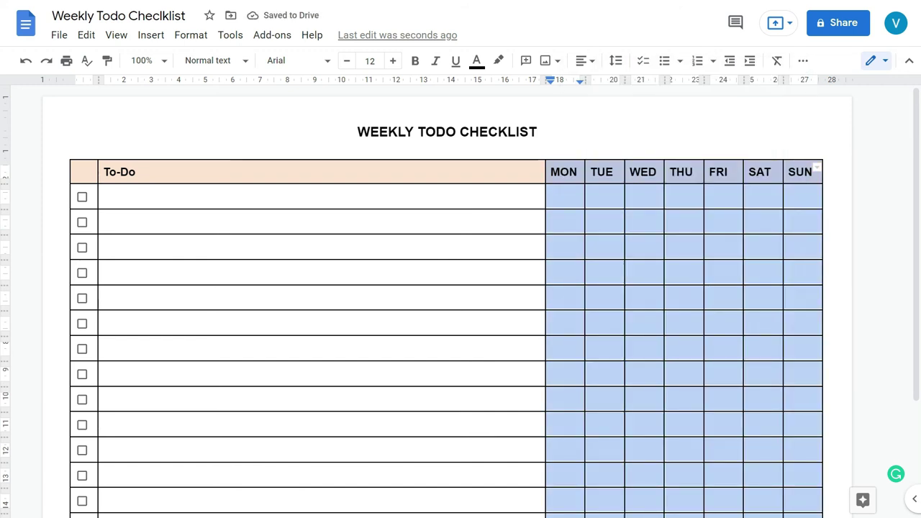
Step: Narrow the To-Do column somewhat and redistribute the MON to SUN columns evenly across the freed space
{"action": "left_click_drag", "start_coordinate": [546, 201], "coordinate": [419, 200]}
{"action": "left_click_drag", "start_coordinate": [472, 173], "coordinate": [800, 516]}
{"action": "scroll", "coordinate": [619, 287], "scroll_direction": "down", "scroll_amount": 3}
{"action": "right_click", "coordinate": [568, 323]}
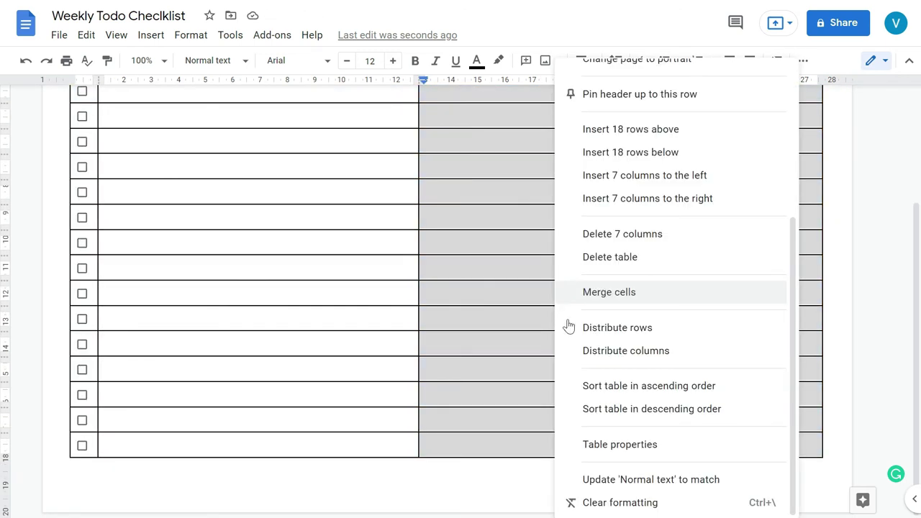
{"action": "left_click", "coordinate": [650, 351]}
Step: Center the text of the weekday columns and the To-Do header cell
{"action": "scroll", "coordinate": [633, 324], "scroll_direction": "up", "scroll_amount": 3}
{"action": "left_click", "coordinate": [585, 64]}
{"action": "left_click", "coordinate": [544, 92]}
{"action": "left_click", "coordinate": [249, 169]}
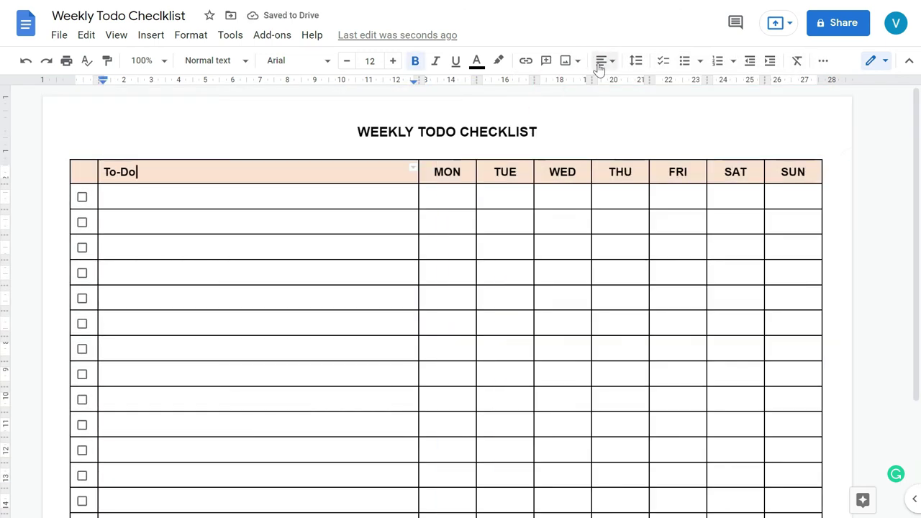
{"action": "left_click", "coordinate": [603, 63]}
{"action": "left_click", "coordinate": [565, 92]}
{"action": "left_click", "coordinate": [230, 273]}
{"action": "scroll", "coordinate": [230, 281], "scroll_direction": "down", "scroll_amount": 3}
{"action": "scroll", "coordinate": [231, 281], "scroll_direction": "up", "scroll_amount": 3}
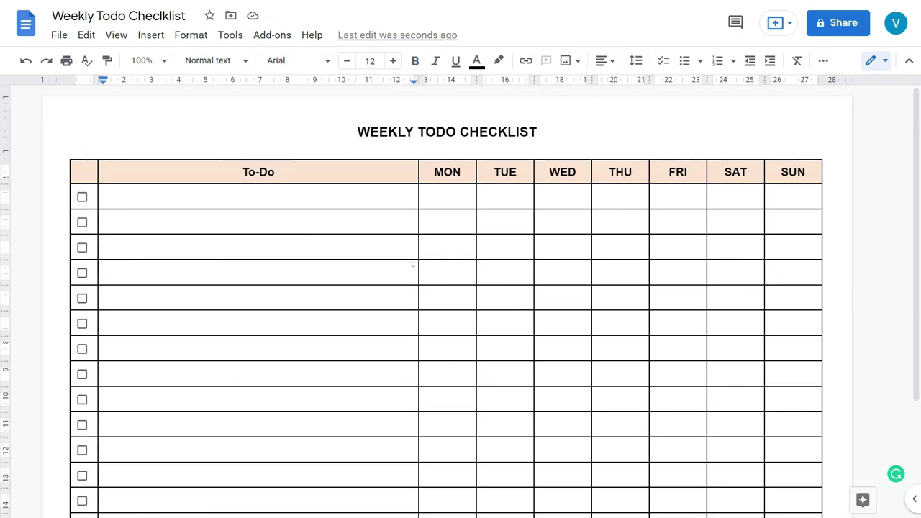
Step: Fill the second checklist row with the custom light orange background colour #fef2e6
{"action": "left_click_drag", "start_coordinate": [231, 222], "coordinate": [792, 221]}
{"action": "left_click", "coordinate": [803, 60]}
{"action": "left_click", "coordinate": [718, 87]}
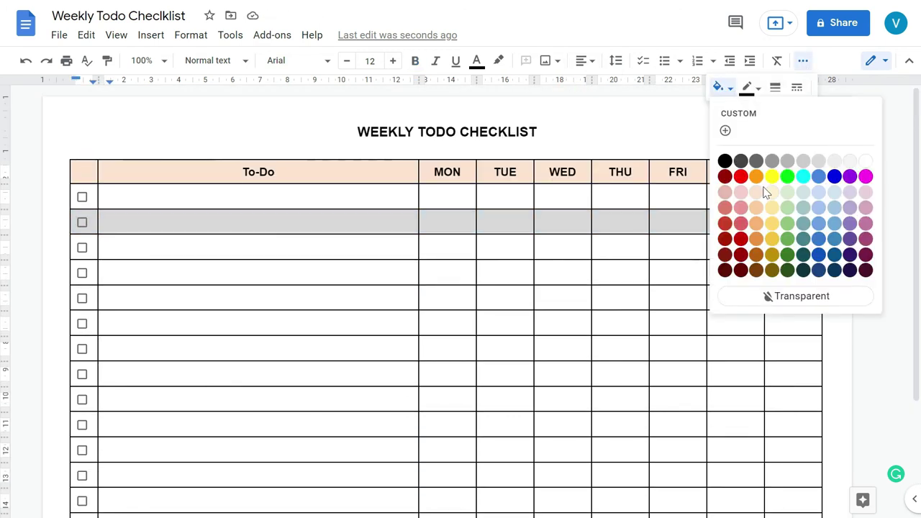
{"action": "left_click", "coordinate": [759, 190]}
{"action": "left_click", "coordinate": [718, 87]}
{"action": "left_click", "coordinate": [725, 133]}
{"action": "left_click", "coordinate": [401, 192]}
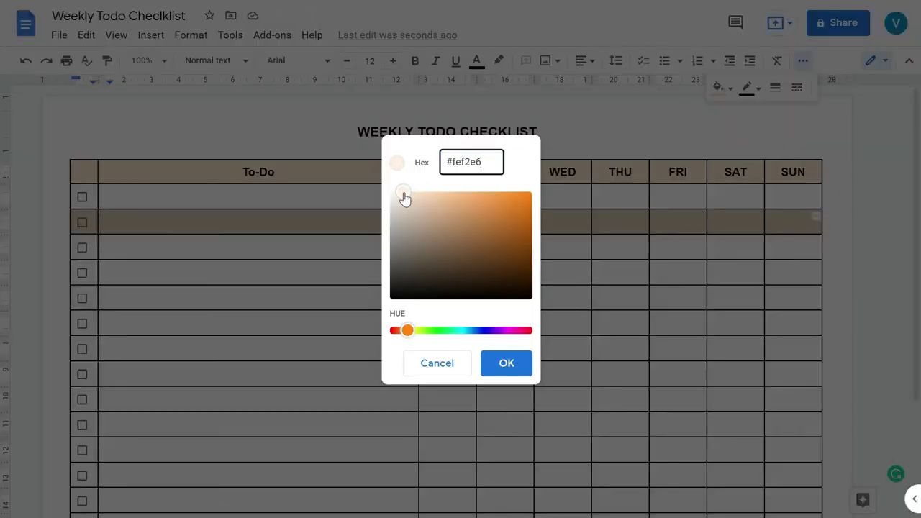
{"action": "left_click", "coordinate": [506, 362]}
{"action": "left_click", "coordinate": [540, 279]}
Step: Repeat the light orange fill on the fourth, sixth and eighth checklist rows
{"action": "left_click_drag", "start_coordinate": [795, 272], "coordinate": [83, 272]}
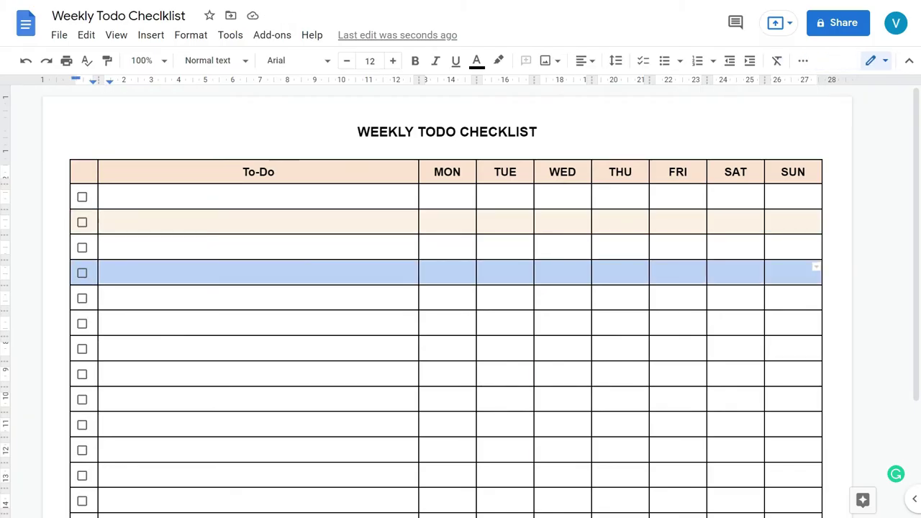
{"action": "left_click", "coordinate": [86, 35]}
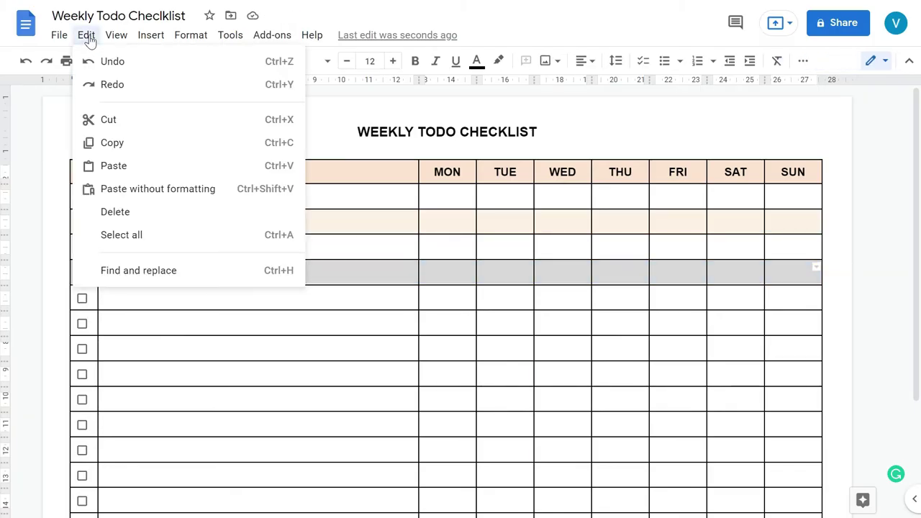
{"action": "left_click", "coordinate": [453, 12]}
{"action": "key", "text": "ctrl+y"}
{"action": "left_click", "coordinate": [398, 317]}
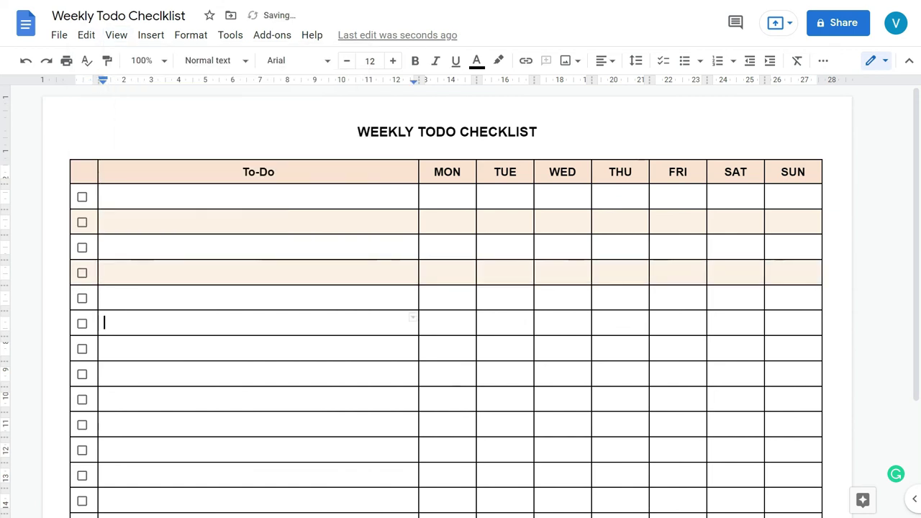
{"action": "left_click_drag", "start_coordinate": [794, 323], "coordinate": [144, 323]}
{"action": "key", "text": "ctrl+y"}
{"action": "left_click_drag", "start_coordinate": [794, 374], "coordinate": [93, 375]}
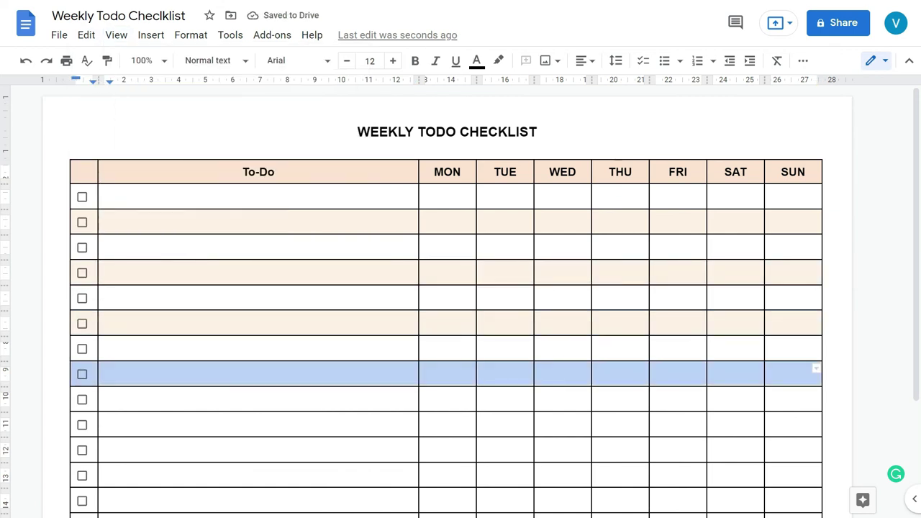
{"action": "key", "text": "ctrl+y"}
Step: Repeat the light orange fill on the tenth, twelfth, fourteenth and sixteenth checklist rows
{"action": "scroll", "coordinate": [93, 374], "scroll_direction": "down", "scroll_amount": 2}
{"action": "left_click_drag", "start_coordinate": [793, 279], "coordinate": [93, 280]}
{"action": "key", "text": "ctrl+y"}
{"action": "left_click_drag", "start_coordinate": [794, 330], "coordinate": [72, 331]}
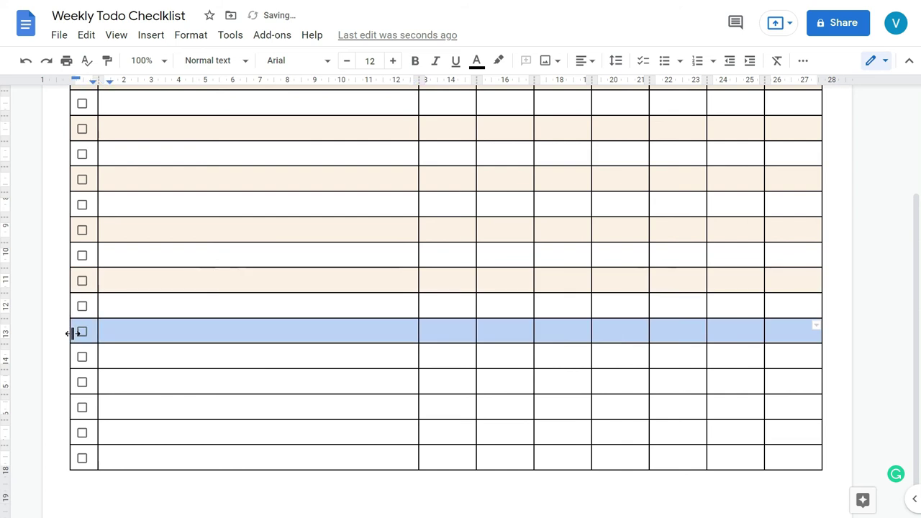
{"action": "key", "text": "ctrl+y"}
{"action": "left_click_drag", "start_coordinate": [793, 381], "coordinate": [82, 381]}
{"action": "key", "text": "ctrl+y"}
{"action": "left_click_drag", "start_coordinate": [793, 432], "coordinate": [86, 432]}
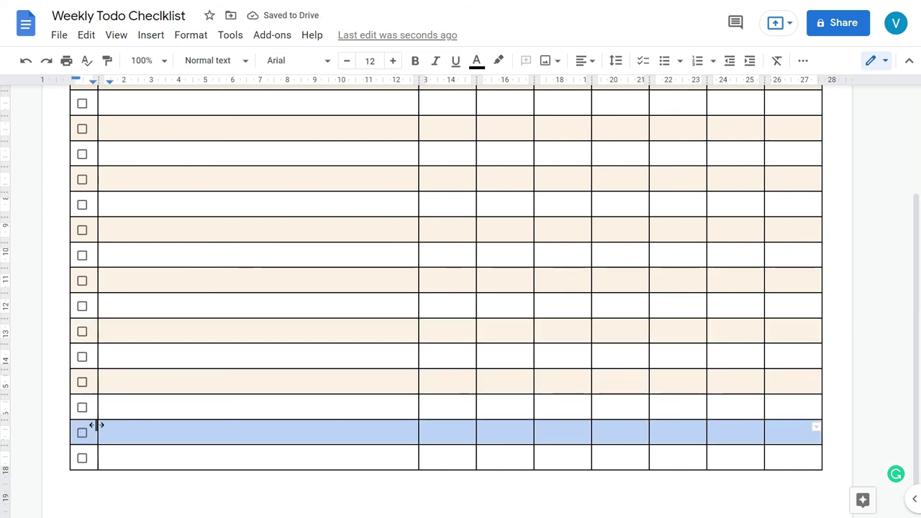
{"action": "key", "text": "ctrl+y"}
Step: Add a line between the title and the table reading "WEEK No" followed by a row of dashes
{"action": "key", "text": "ctrl+Home"}
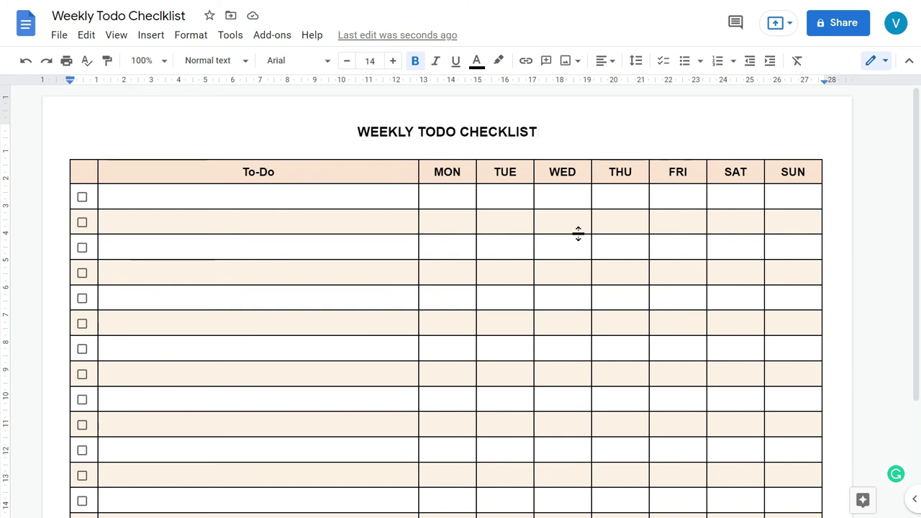
{"action": "key", "text": "Return"}
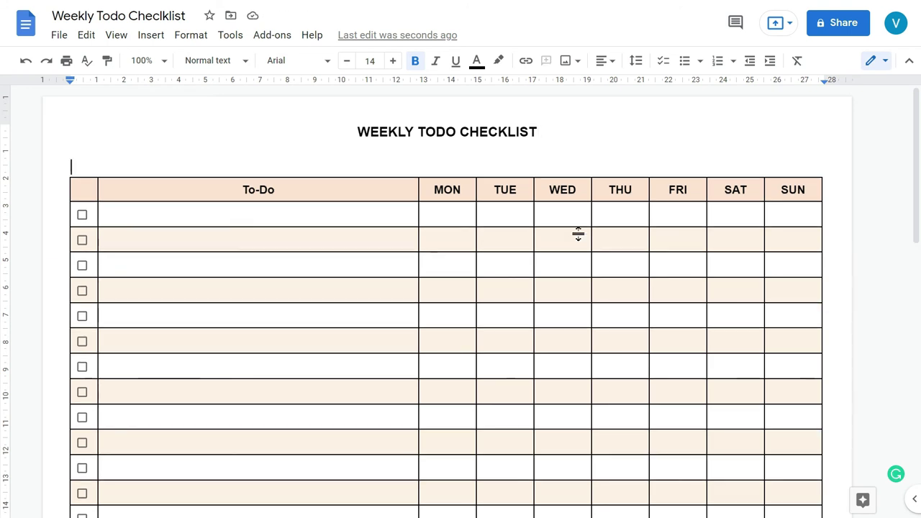
{"action": "type", "text": "WEEK N"}
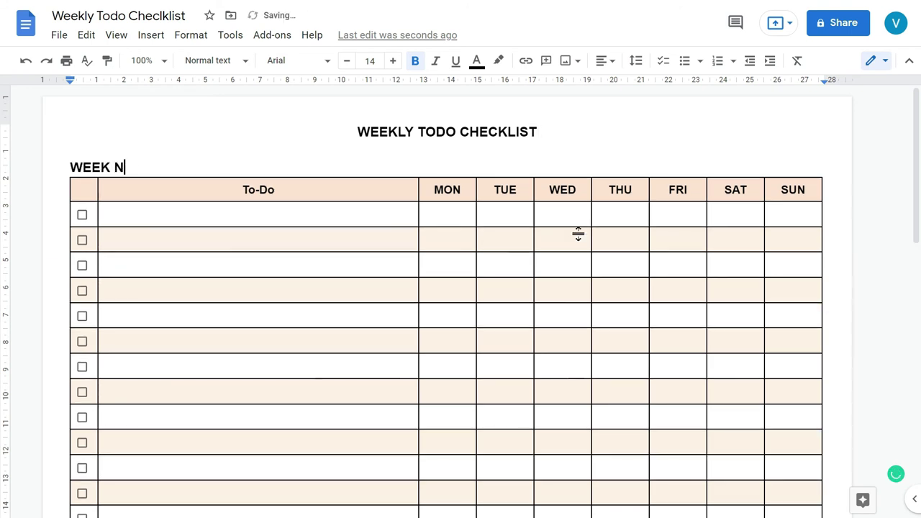
{"action": "type", "text": "o --------------"}
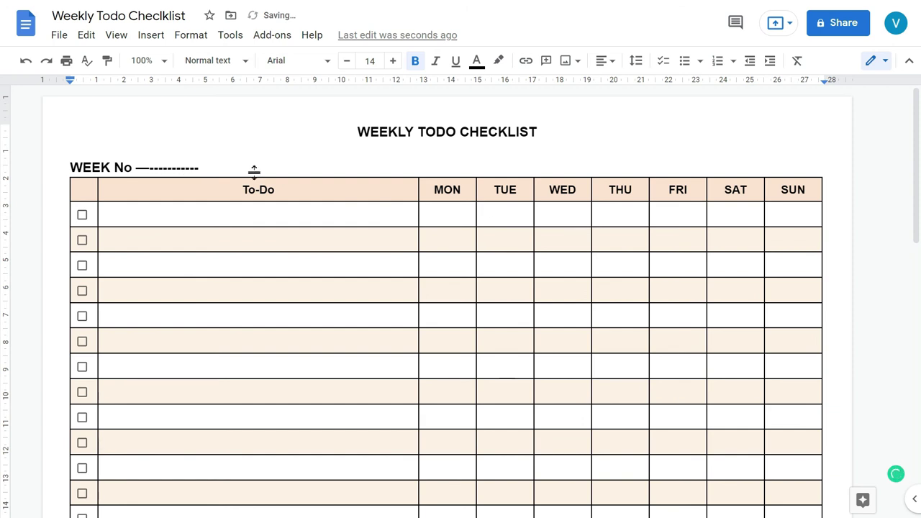
Step: Set the week number line to font size 13 and remove its bold formatting
{"action": "left_click_drag", "start_coordinate": [253, 171], "coordinate": [70, 167]}
{"action": "left_click", "coordinate": [346, 62]}
{"action": "left_click", "coordinate": [419, 59]}
{"action": "left_click", "coordinate": [253, 168]}
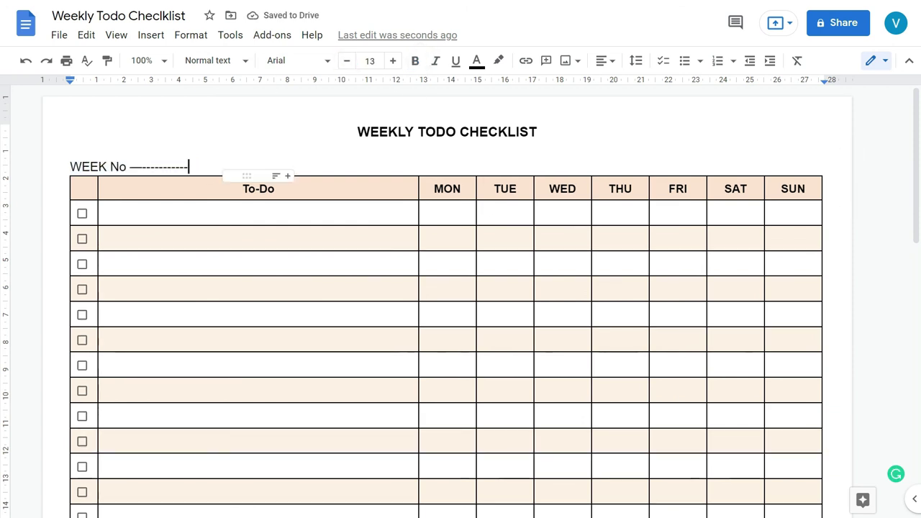
Step: Add a "Date" label on the week number line, tabbed across to above the weekday columns
{"action": "key", "text": "Tab"}
{"action": "key", "text": "Tab"}
{"action": "key", "text": "Tab"}
{"action": "key", "text": "Tab"}
{"action": "key", "text": "Tab"}
{"action": "key", "text": "Tab"}
{"action": "key", "text": "Tab"}
{"action": "key", "text": "Tab"}
{"action": "key", "text": "Tab"}
{"action": "key", "text": "Tab"}
{"action": "key", "text": "Tab"}
{"action": "type", "text": "DAte"}
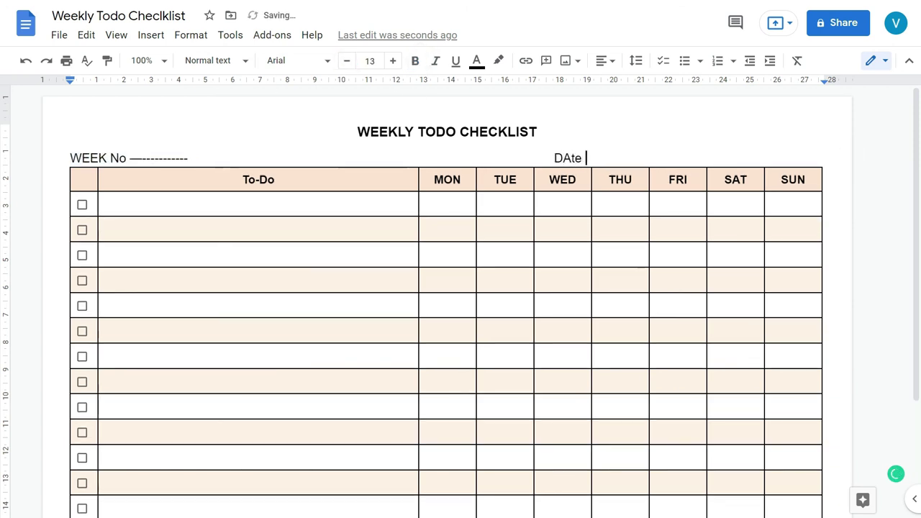
{"action": "key", "text": "BackSpace"}
{"action": "key", "text": "BackSpace"}
{"action": "key", "text": "BackSpace"}
{"action": "type", "text": "ate"}
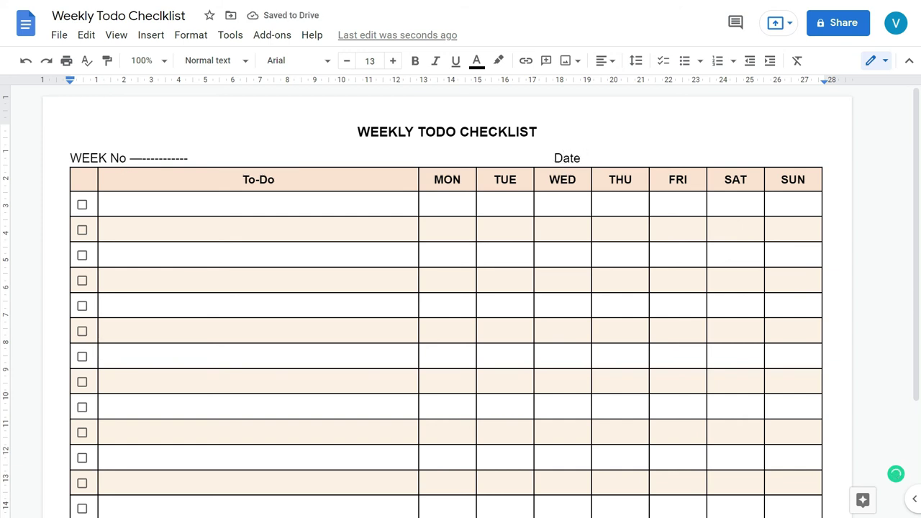
Step: Change the "WEEK No" label above the table to "Week No"
{"action": "key", "text": "Home"}
{"action": "key", "text": "ctrl+shift+Right"}
{"action": "key", "text": "ctrl+shift+Right"}
{"action": "type", "text": "Week No"}
{"action": "left_click", "coordinate": [551, 151]}
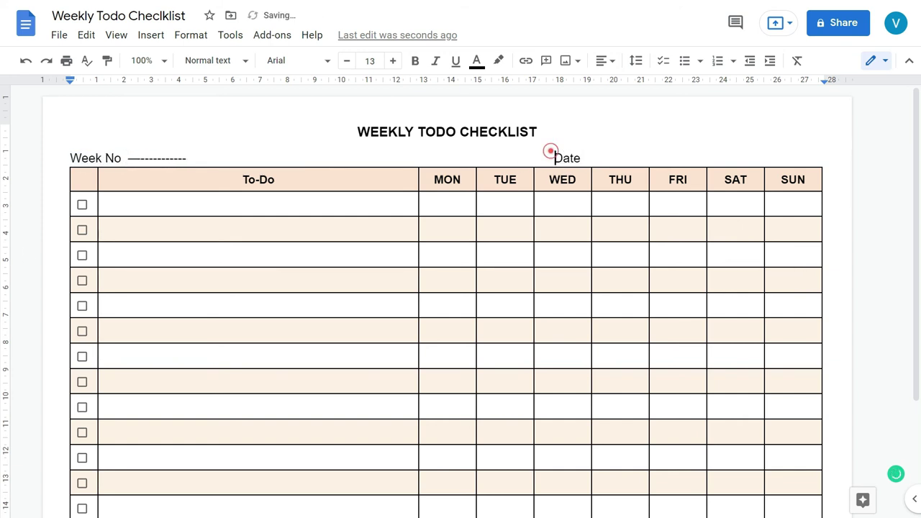
Step: Complete the Date field with a dashed blank, "to" and a second dashed blank, and shift it to align with the table's right edge
{"action": "key", "text": "End"}
{"action": "type", "text": "---------- to --------------"}
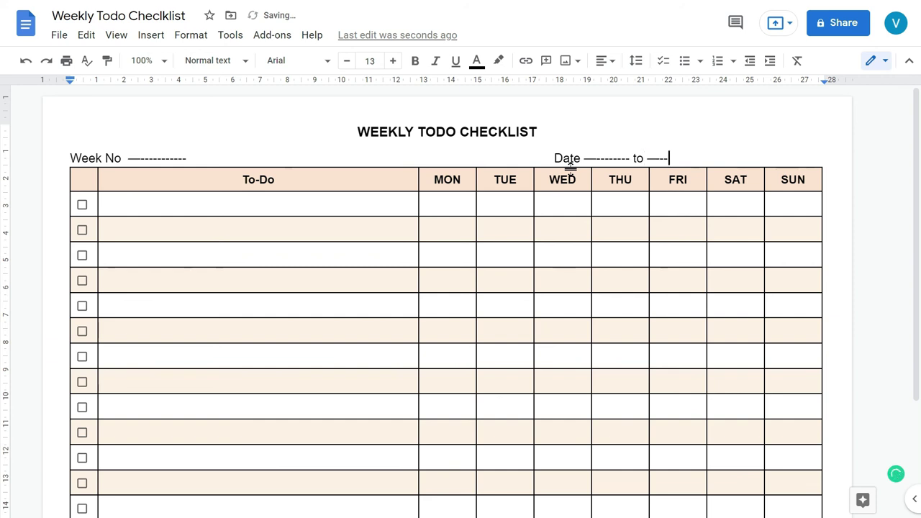
{"action": "left_click", "coordinate": [536, 158]}
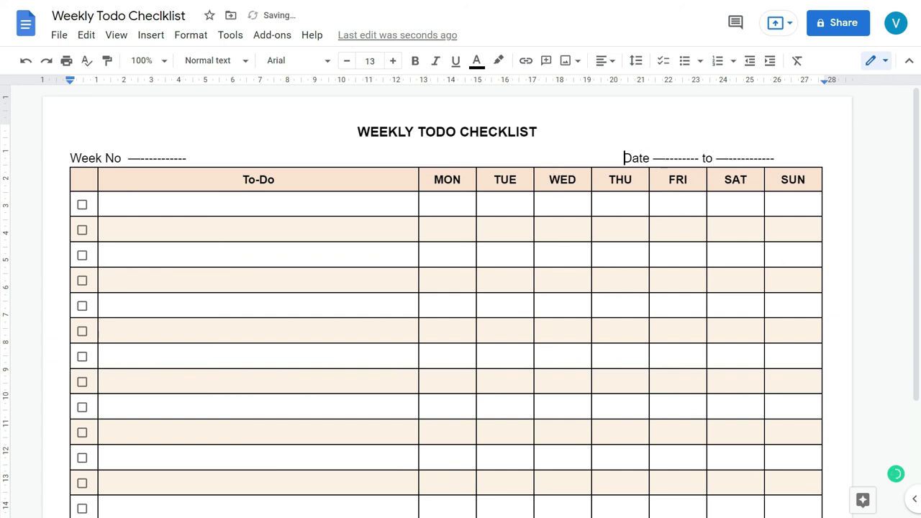
{"action": "key", "text": "BackSpace"}
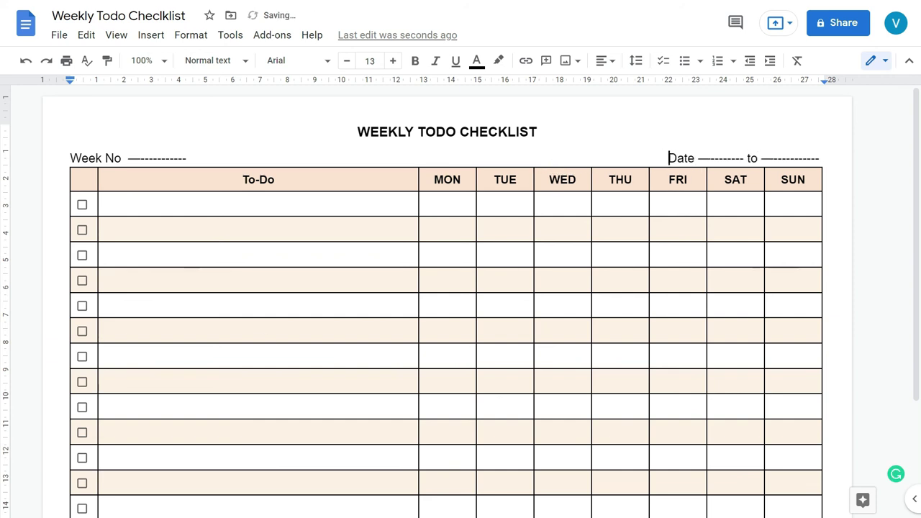
{"action": "left_click", "coordinate": [411, 350]}
Step: Increase the font size of the "WEEKLY TODO CHECKLIST" title by one point
{"action": "triple_click", "coordinate": [435, 133]}
{"action": "left_click", "coordinate": [395, 62]}
{"action": "left_click", "coordinate": [341, 257]}
Step: Download the finished checklist as a PDF document and open the downloaded file
{"action": "scroll", "coordinate": [339, 320], "scroll_direction": "down", "scroll_amount": 3}
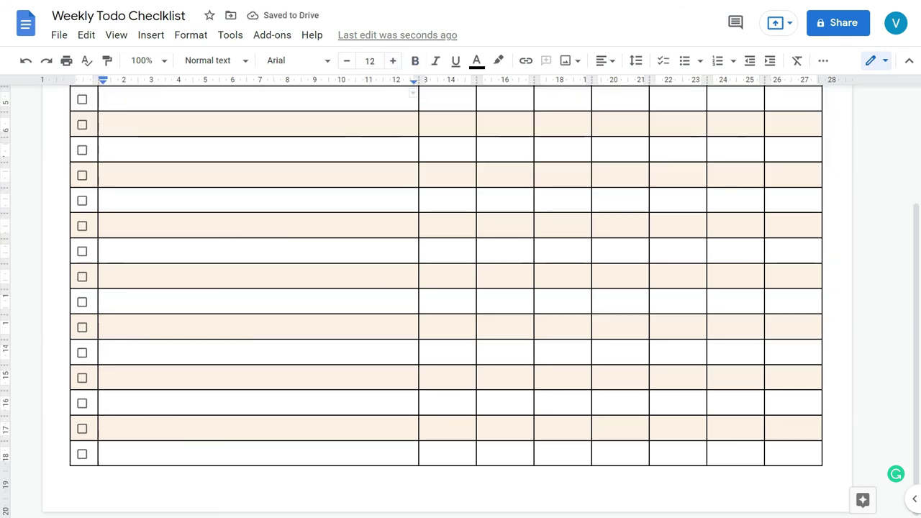
{"action": "scroll", "coordinate": [339, 321], "scroll_direction": "up", "scroll_amount": 3}
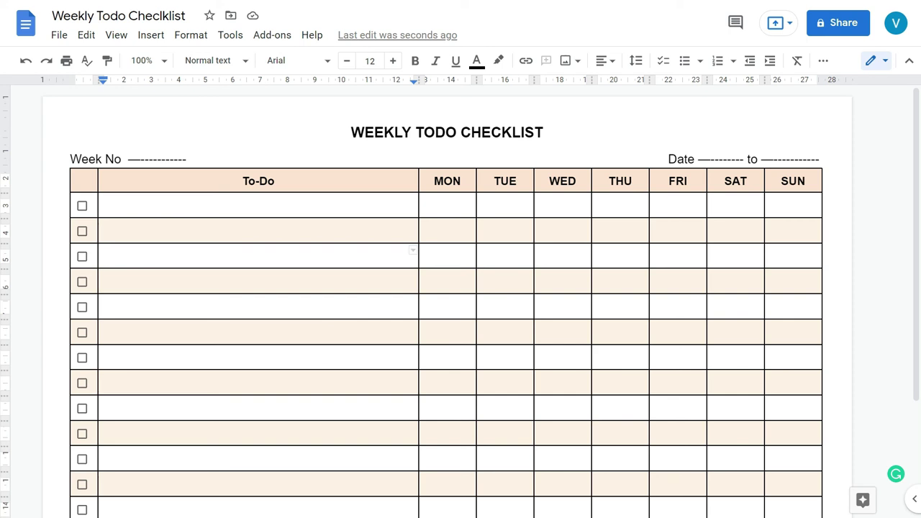
{"action": "left_click", "coordinate": [58, 34]}
{"action": "mouse_move", "coordinate": [101, 201]}
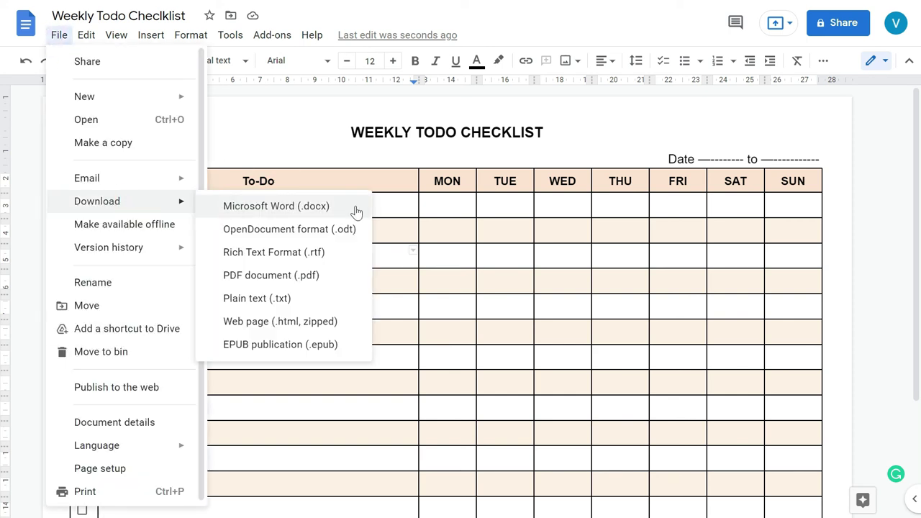
{"action": "left_click", "coordinate": [283, 274]}
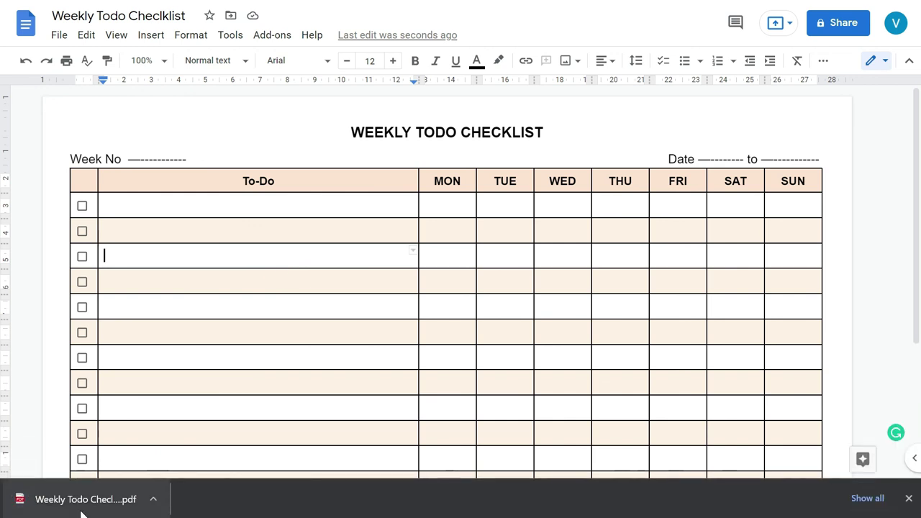
{"action": "left_click", "coordinate": [82, 501]}
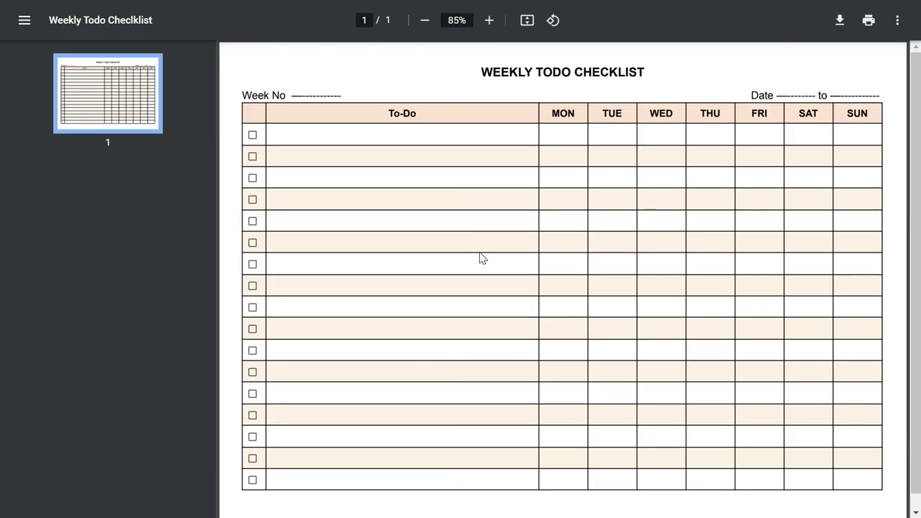